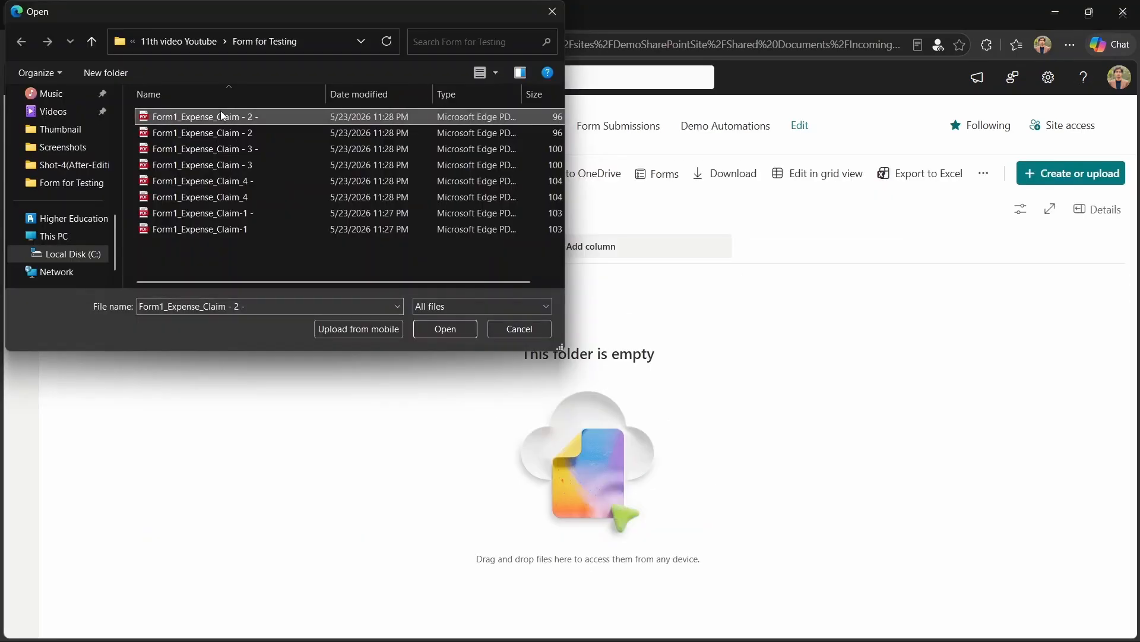
# Upload all the expense claim PDFs from the Form for Testing folder and return to the Demo Invoice Automation Hub site.
pyautogui.hotkey('ctrl', 'a')
pyautogui.press('Return')
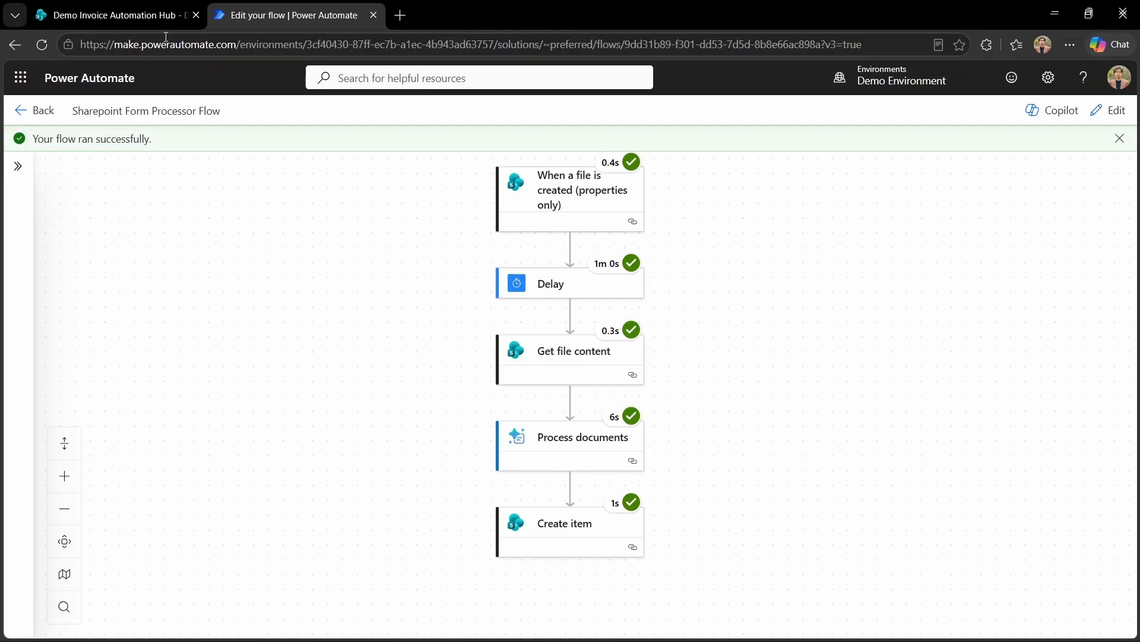
pyautogui.click(113, 14)
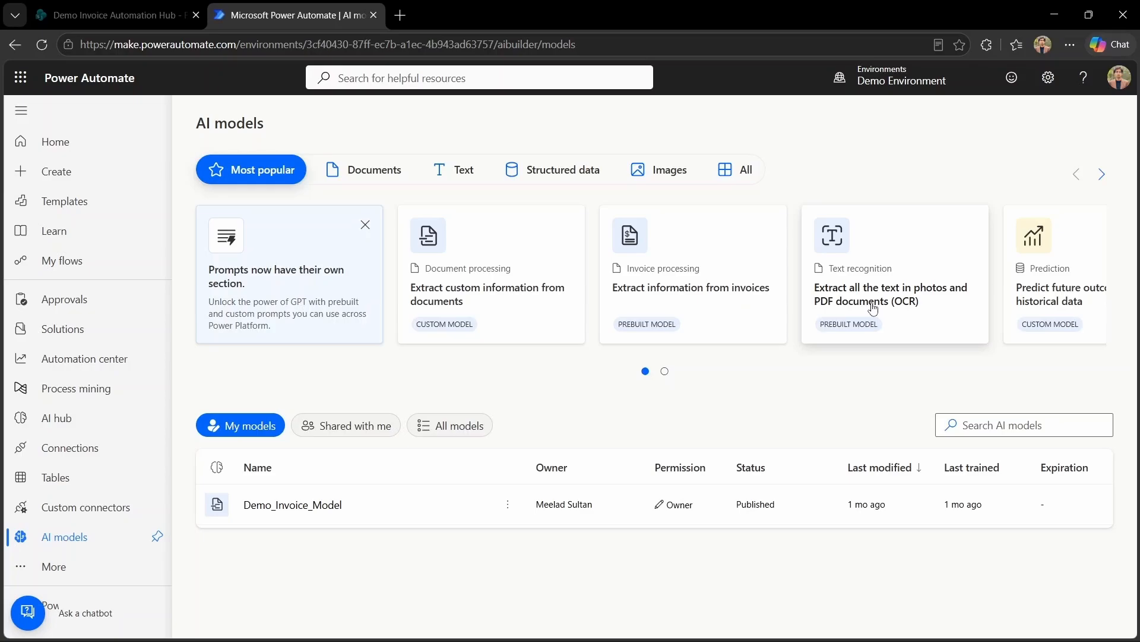
# Create a custom model for extracting custom information from documents, with Fixed template documents as its document type.
pyautogui.click(507, 329)
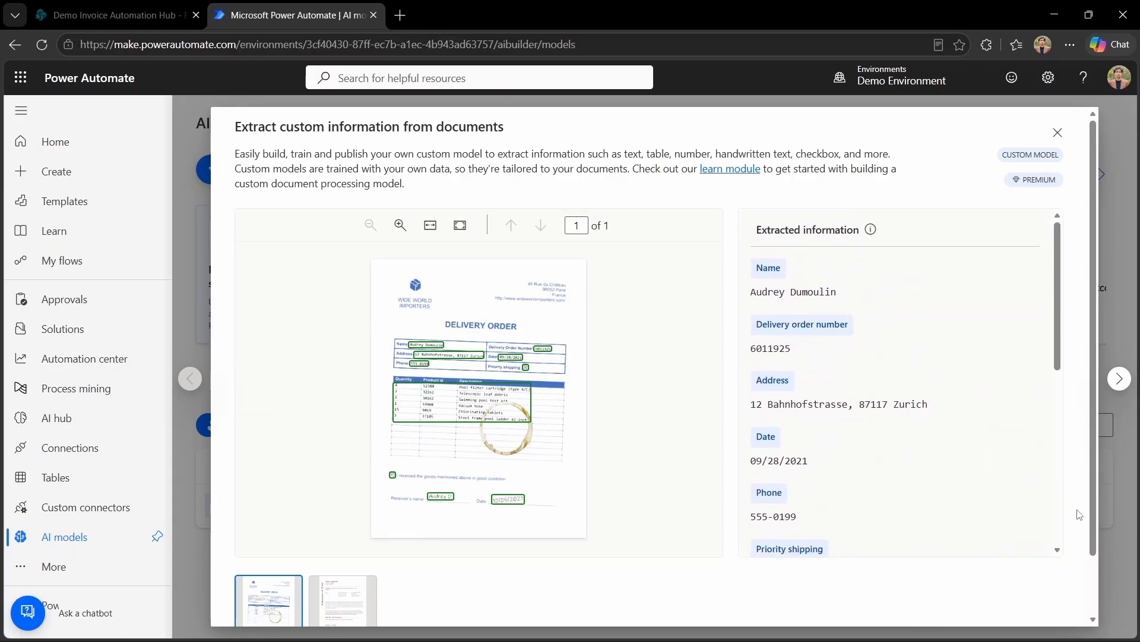
pyautogui.scroll(-1, 1078, 514)
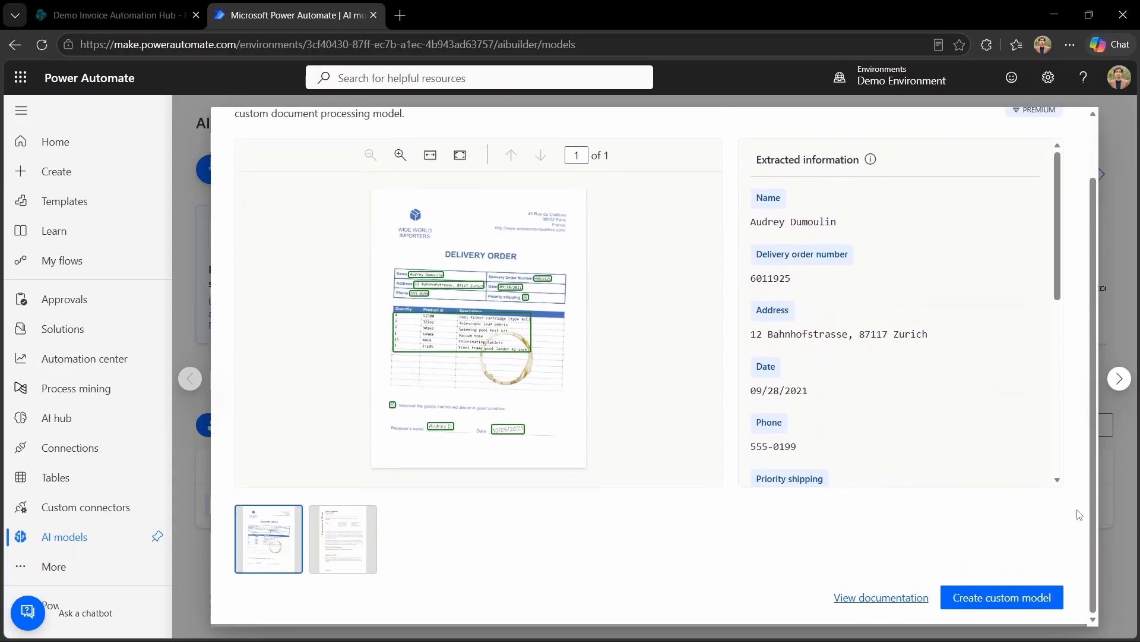
pyautogui.click(1018, 602)
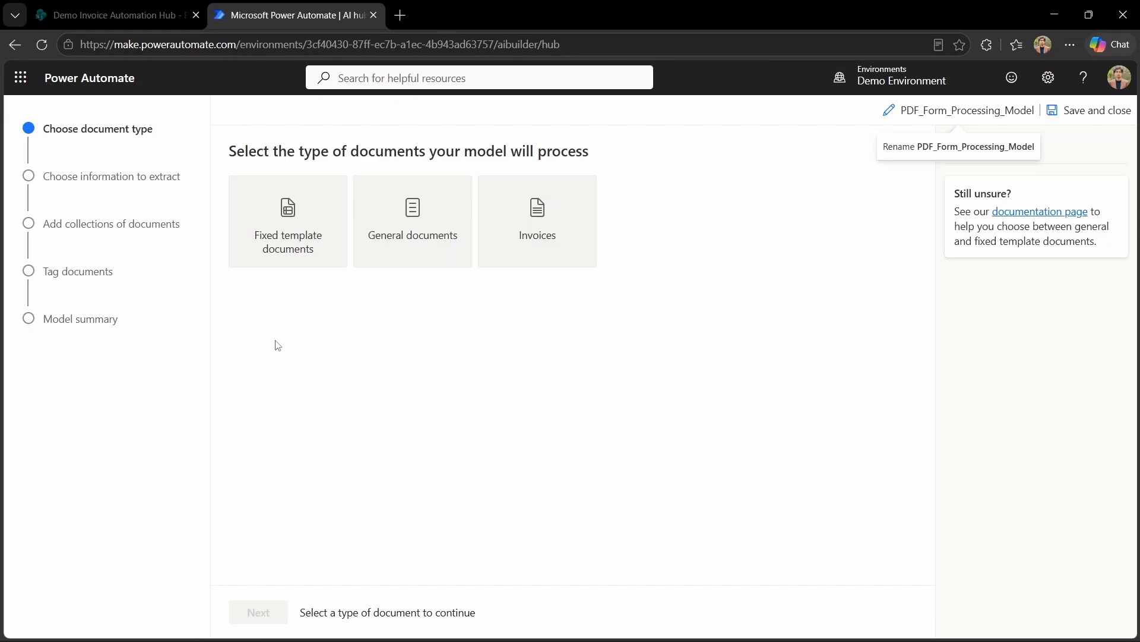
pyautogui.click(300, 257)
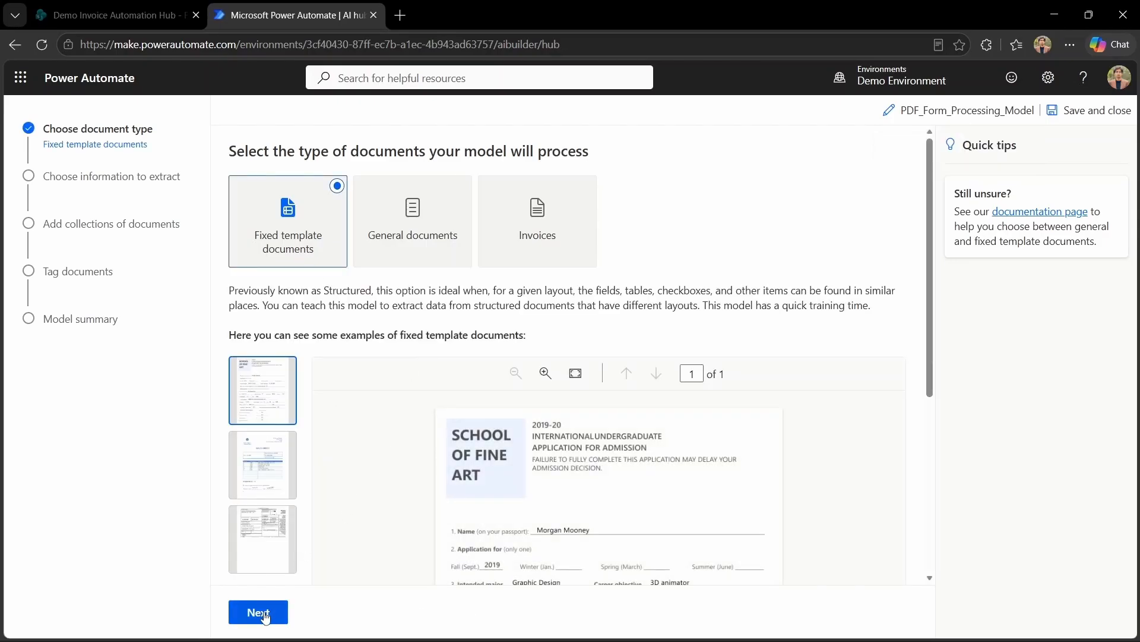
pyautogui.click(265, 615)
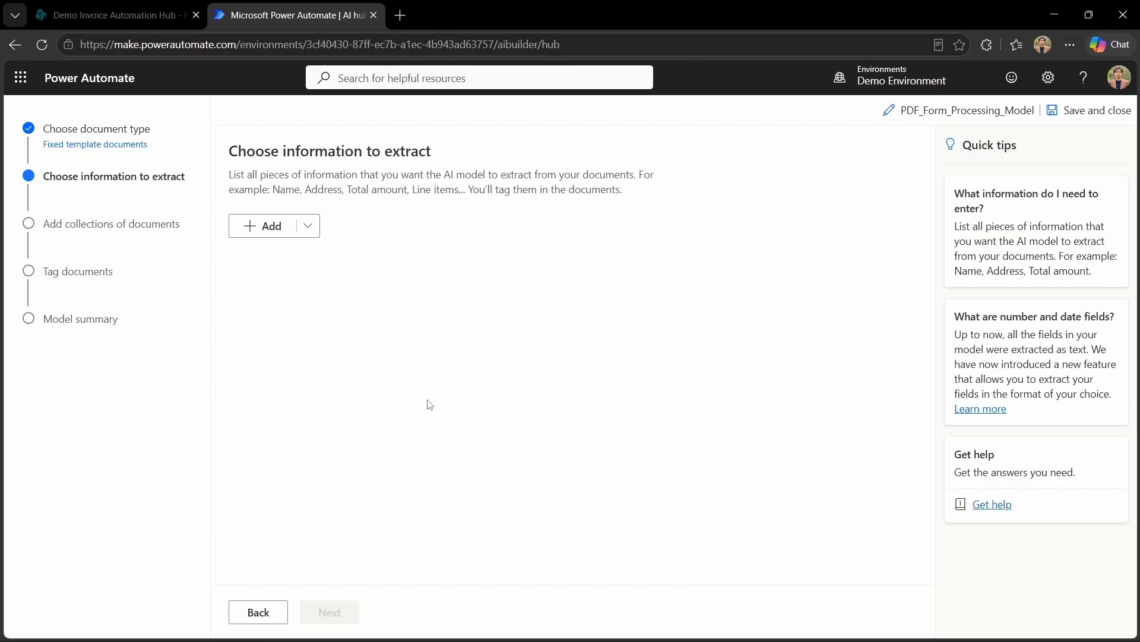
# Add a text field to the information to extract, review the field list, and continue to the document collections.
pyautogui.click(263, 226)
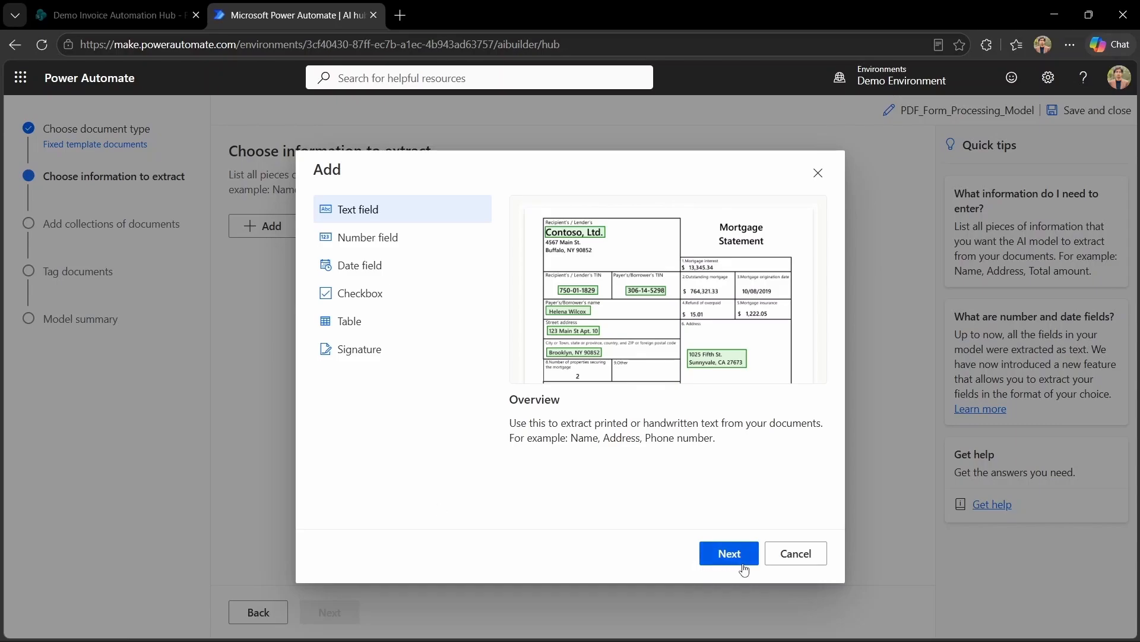
pyautogui.click(730, 554)
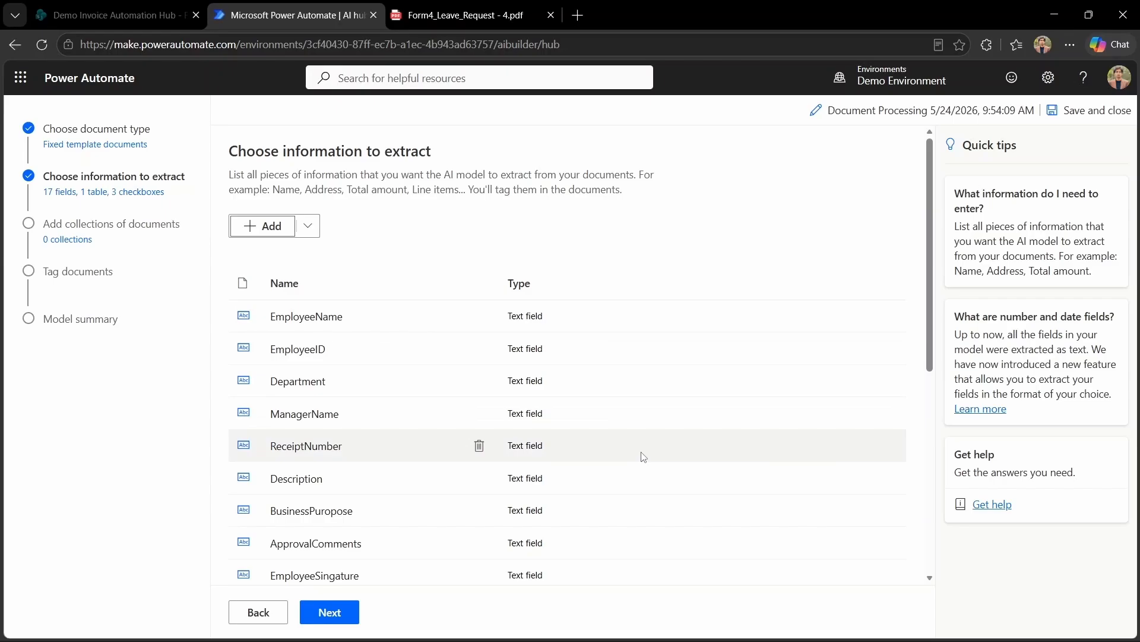
pyautogui.scroll(-7, 810, 489)
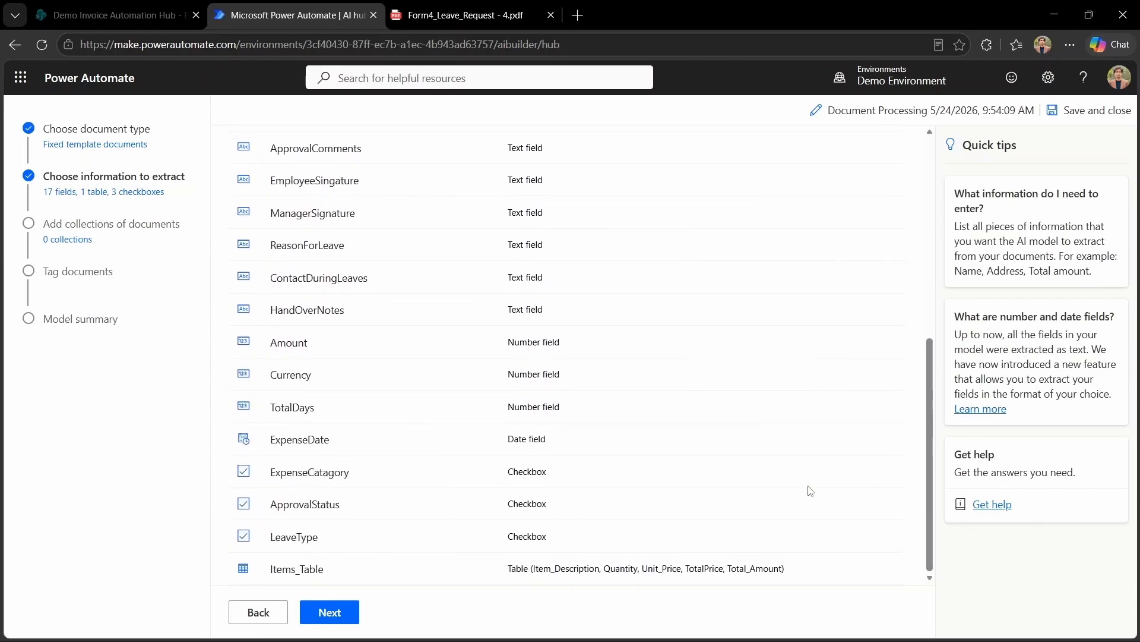
pyautogui.scroll(7, 810, 491)
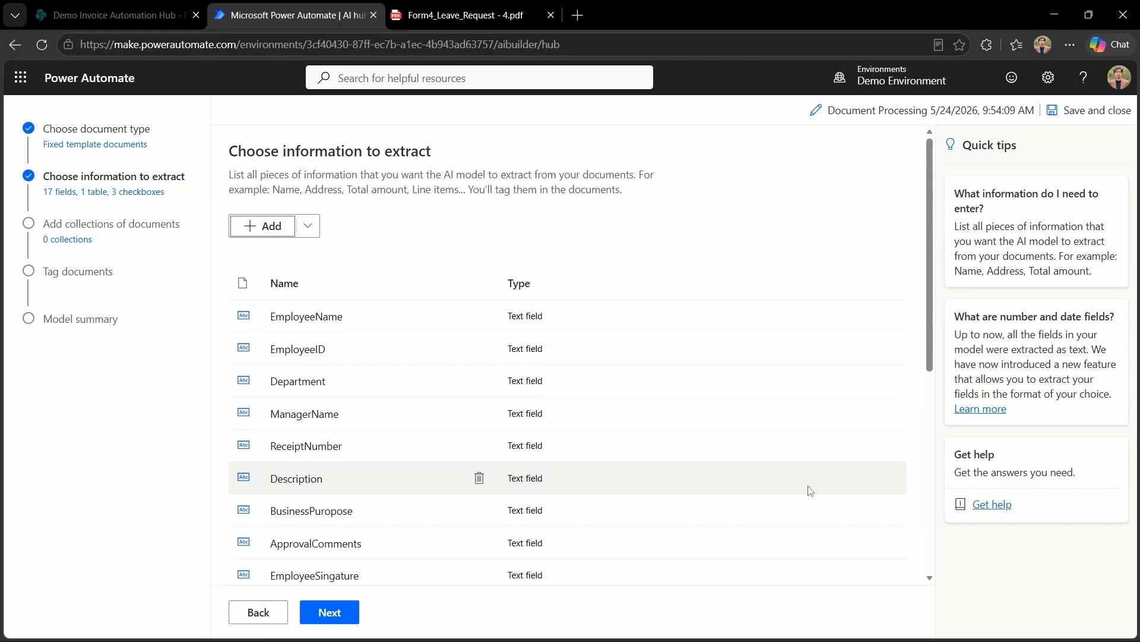
pyautogui.scroll(-3, 810, 490)
pyautogui.scroll(-4, 809, 490)
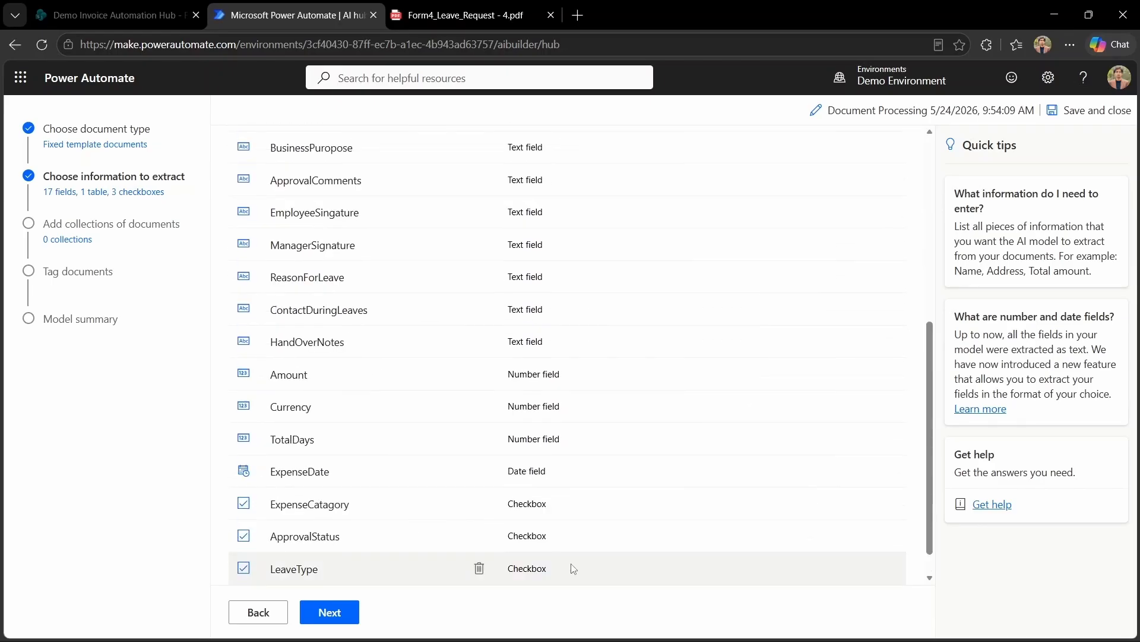
pyautogui.click(329, 612)
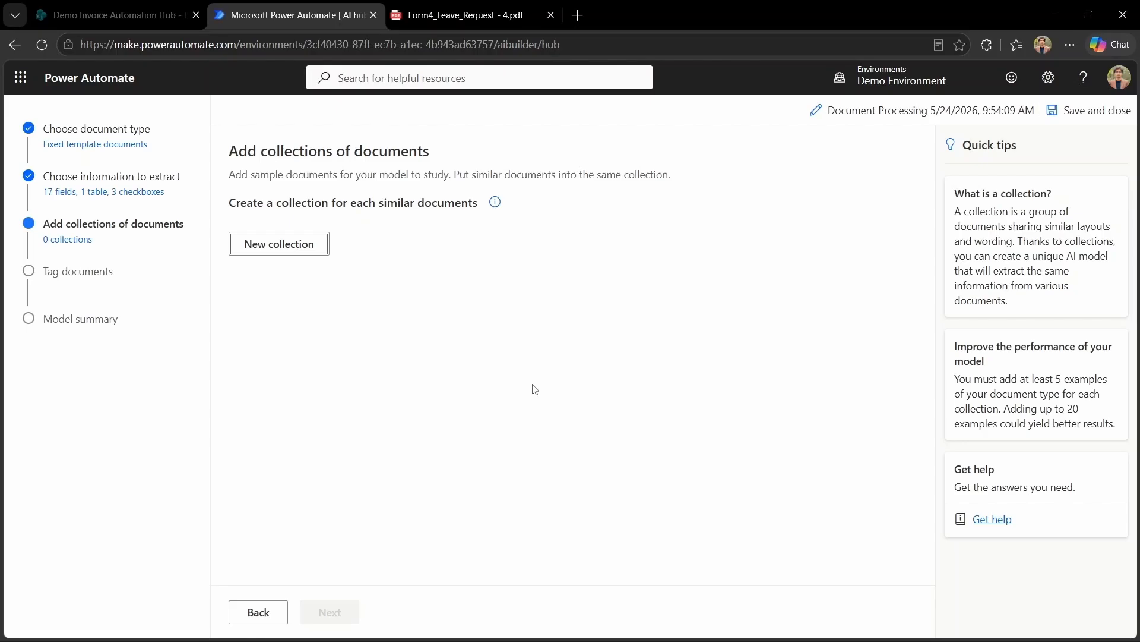
# Create a new document collection and name it PDF_Form.
pyautogui.click(301, 249)
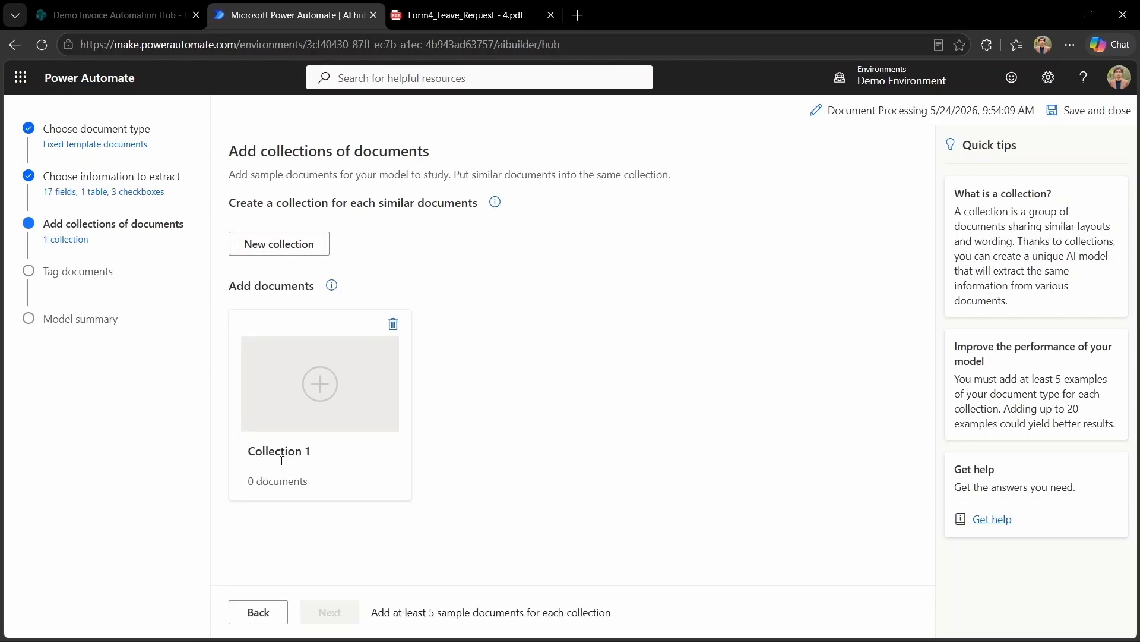
pyautogui.click(281, 451)
pyautogui.tripleClick(282, 452)
pyautogui.write('PDF_Form')
# Upload the 25 sample PDFs from My device to the PDF_Form collection and continue to document tagging.
pyautogui.click(320, 384)
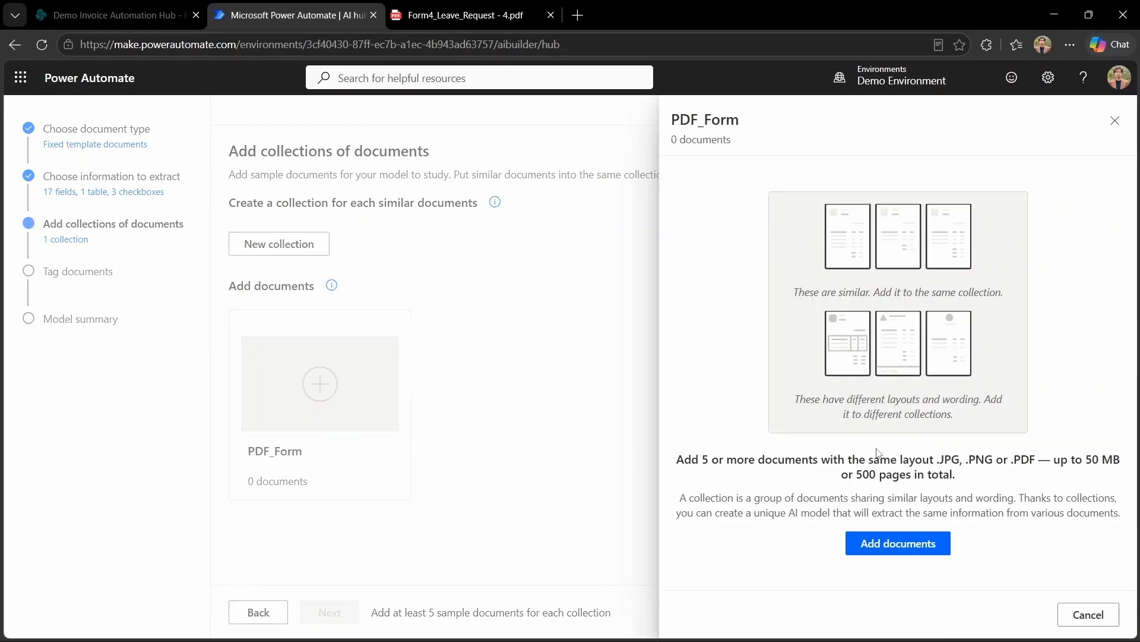
pyautogui.click(908, 550)
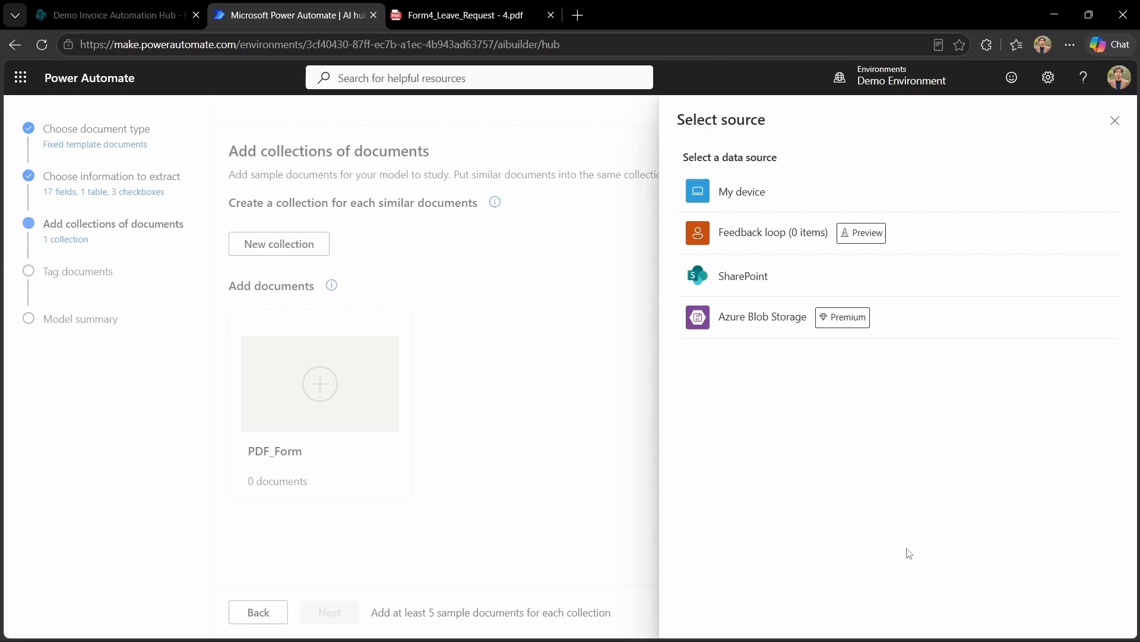
pyautogui.click(748, 202)
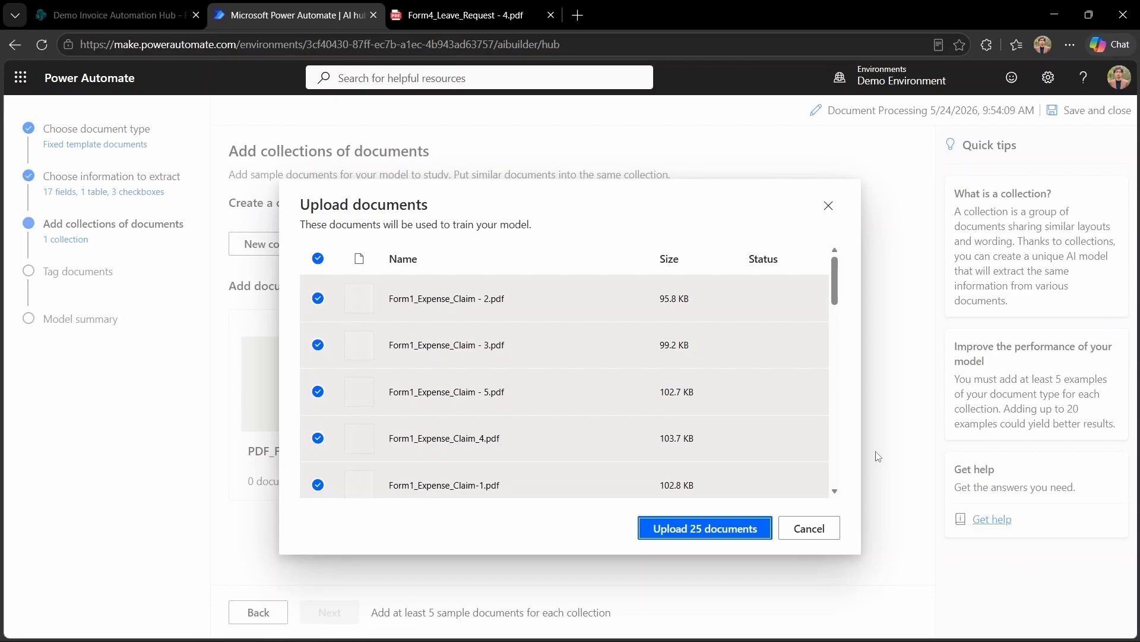
pyautogui.scroll(-5, 751, 451)
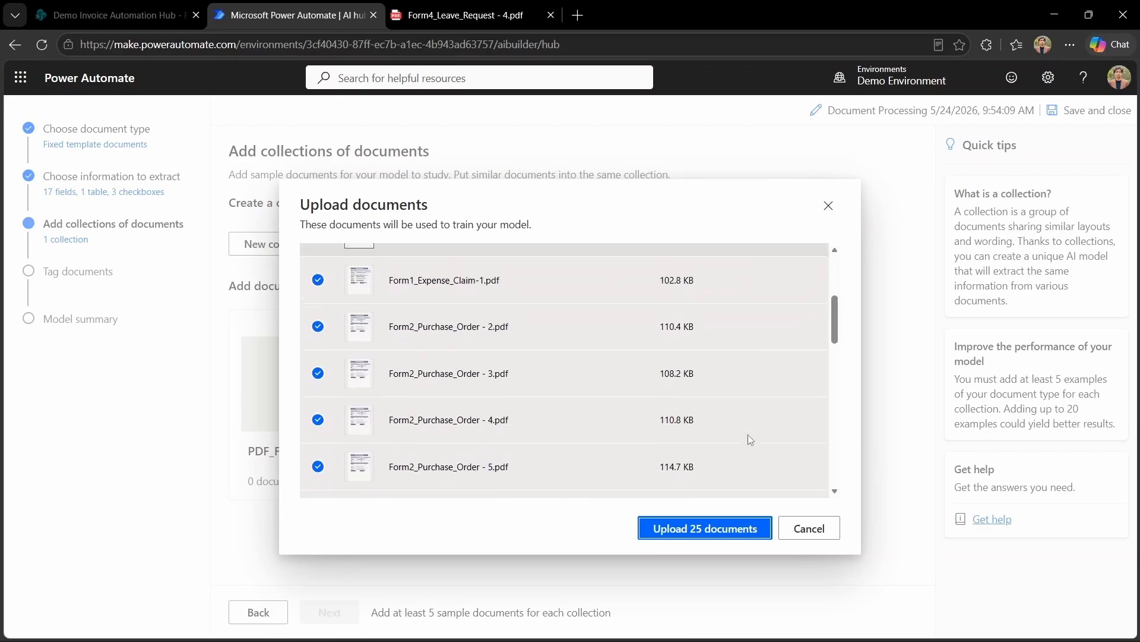
pyautogui.scroll(5, 749, 437)
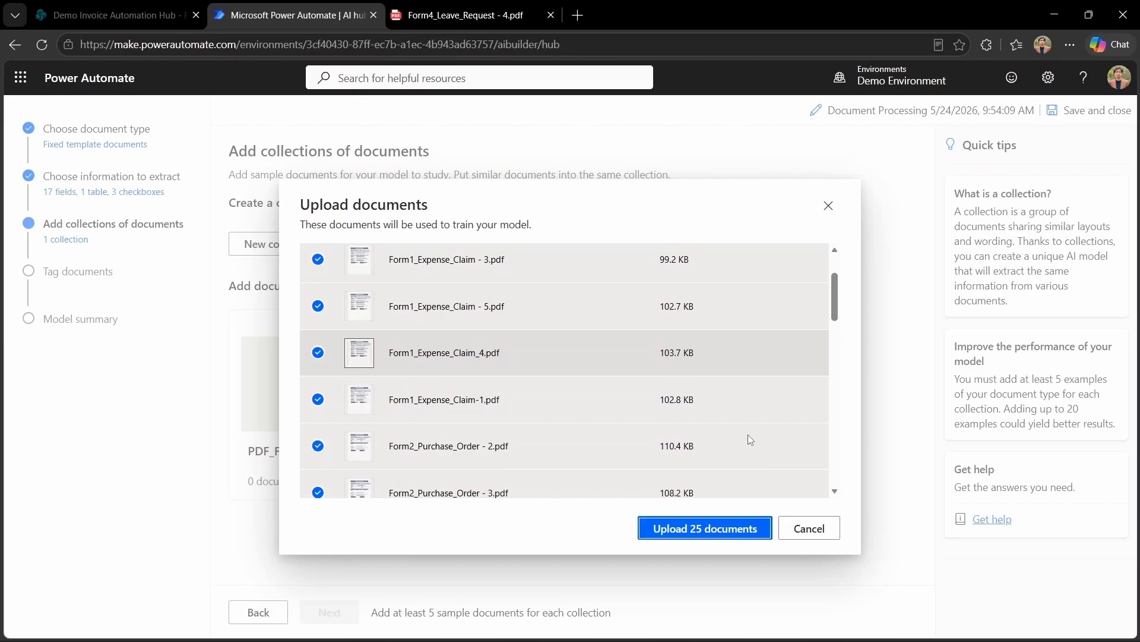
pyautogui.click(718, 529)
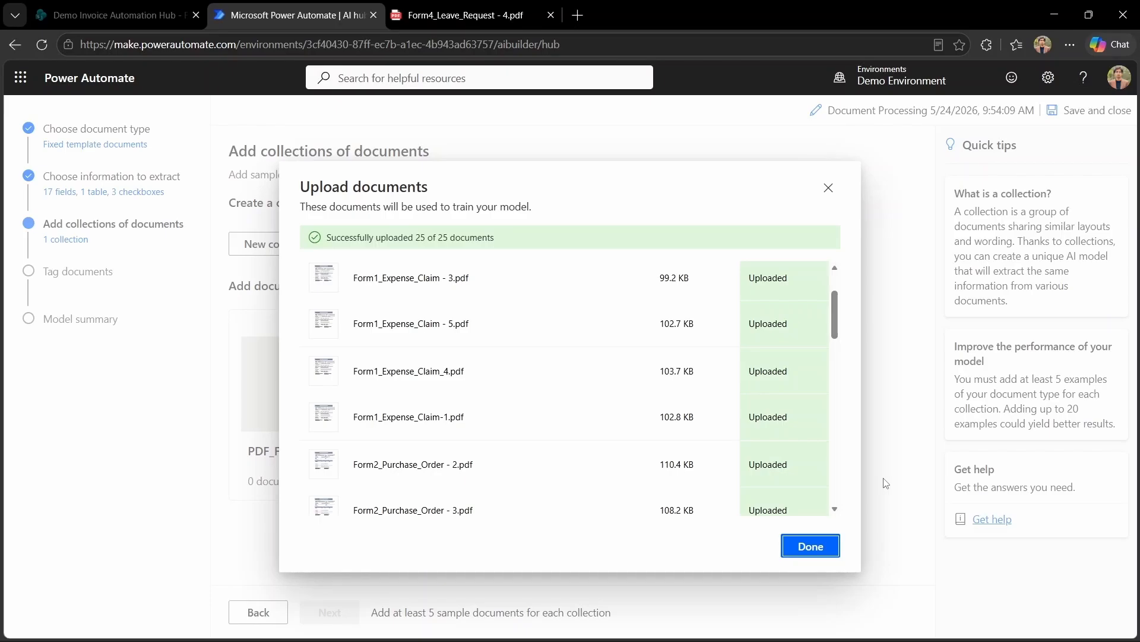
pyautogui.click(811, 546)
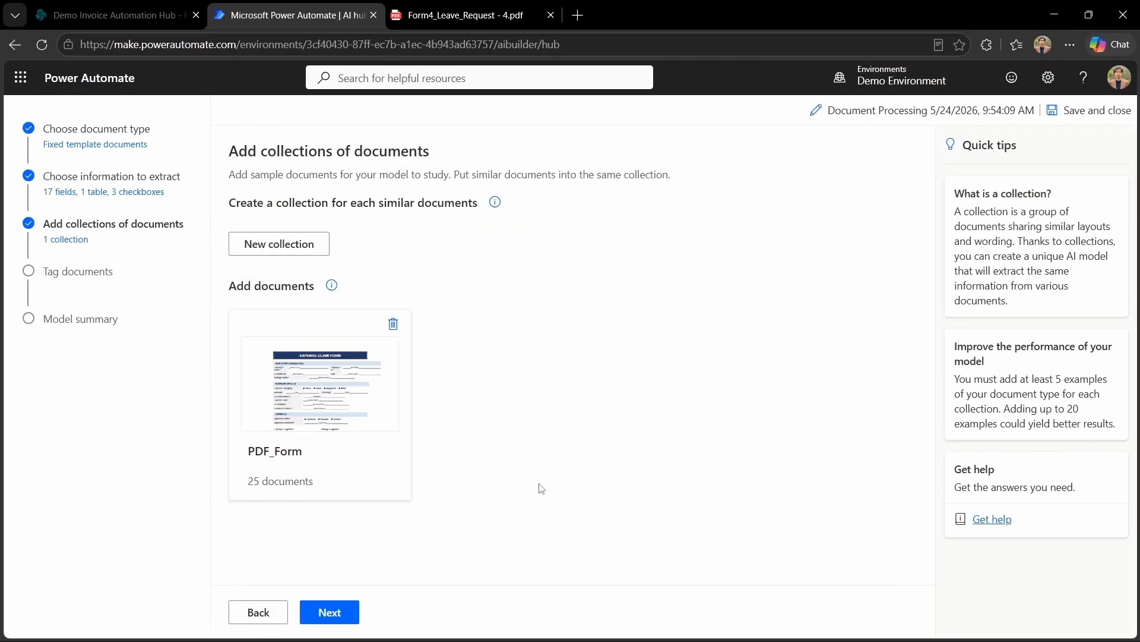
pyautogui.click(330, 613)
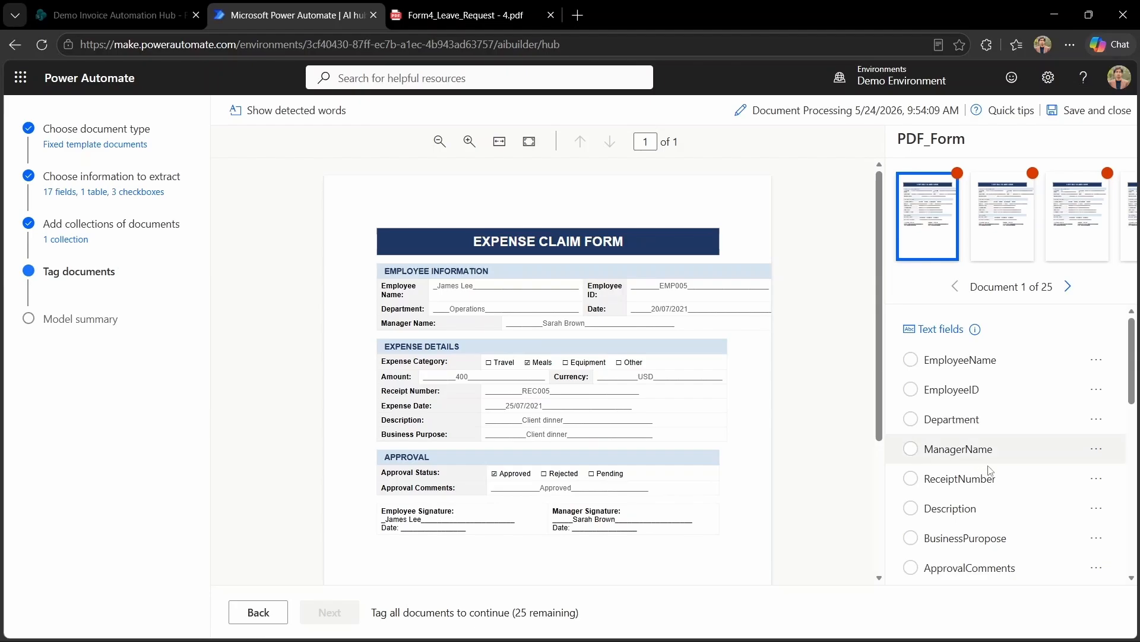
# Tag the employee's name value on the first expense claim form as EmployeeName.
pyautogui.scroll(-5, 995, 471)
pyautogui.scroll(-2, 996, 471)
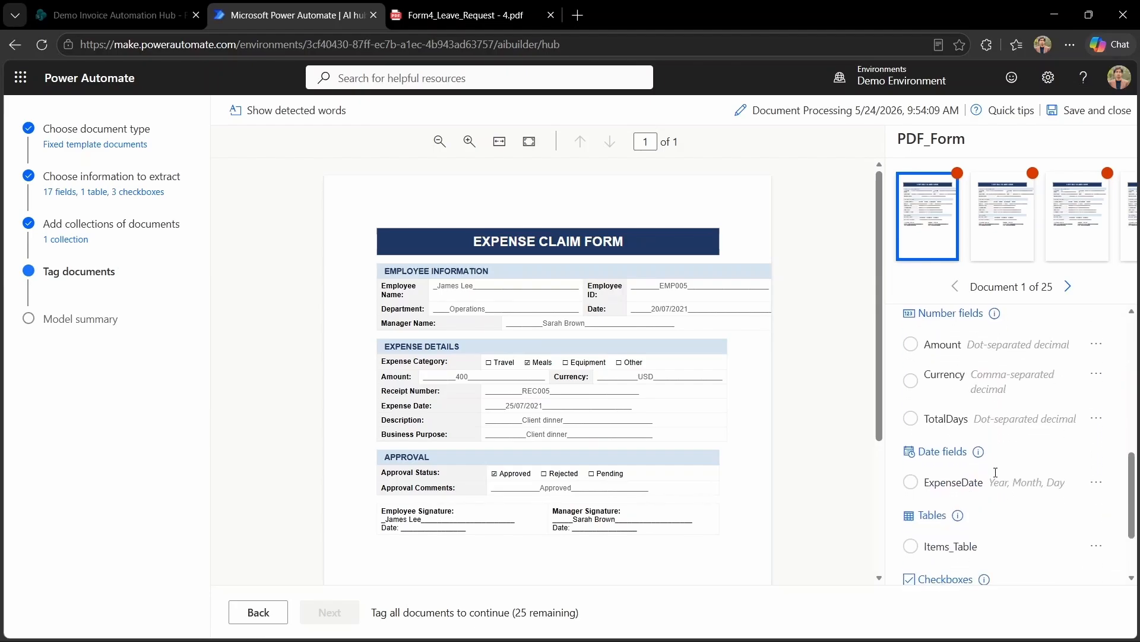
pyautogui.scroll(7, 996, 471)
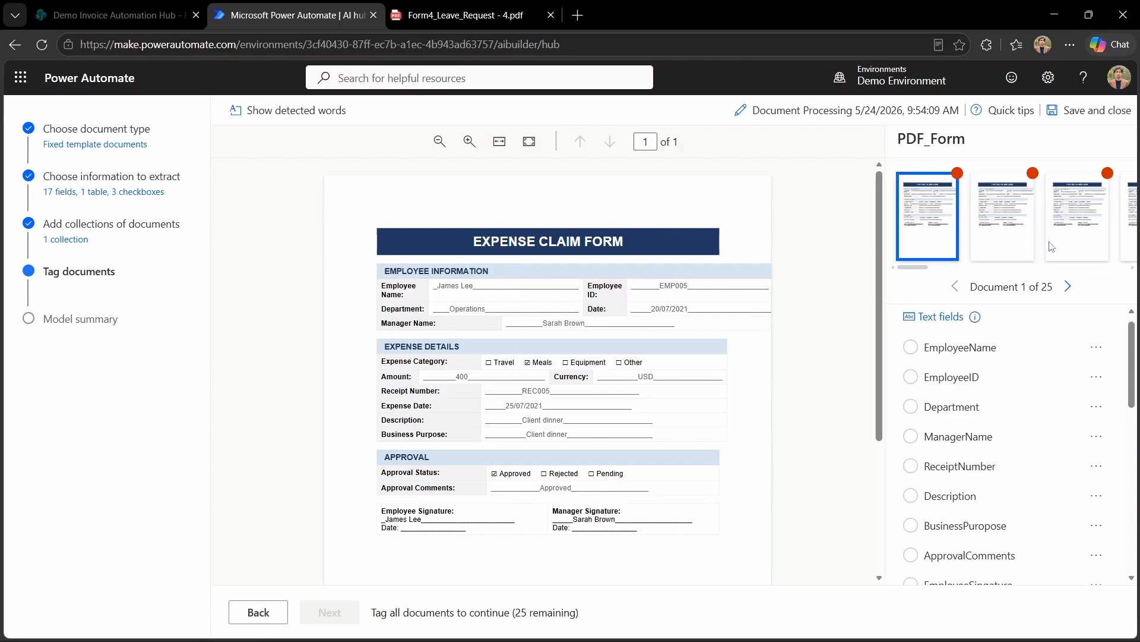
pyautogui.hscroll(3, 1065, 246)
pyautogui.hscroll(5, 1065, 246)
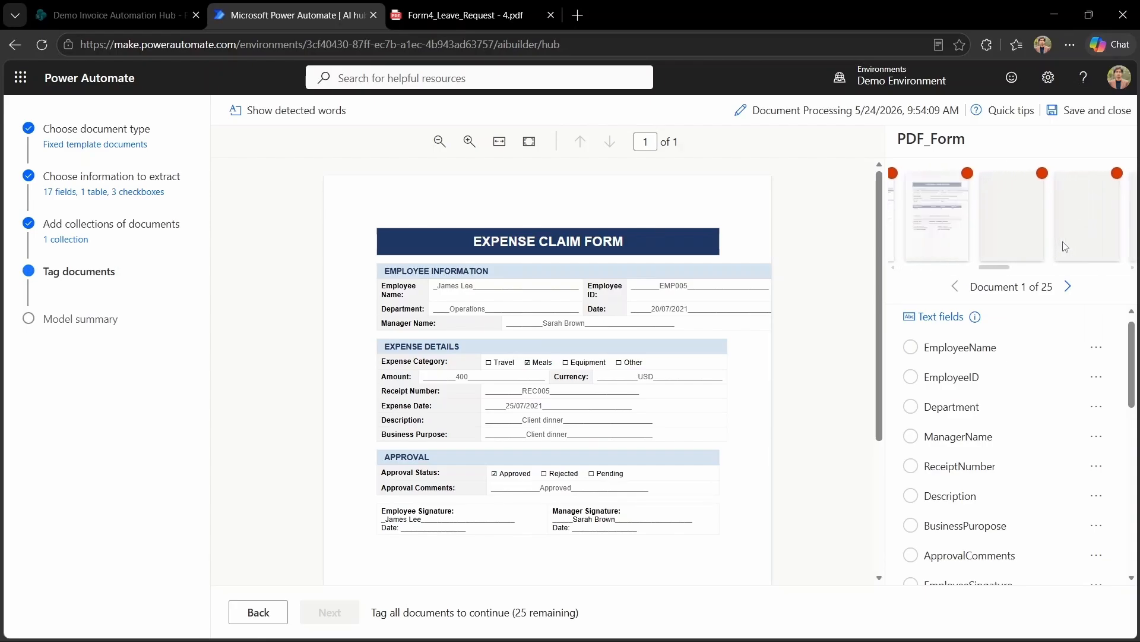
pyautogui.hscroll(-10, 1065, 247)
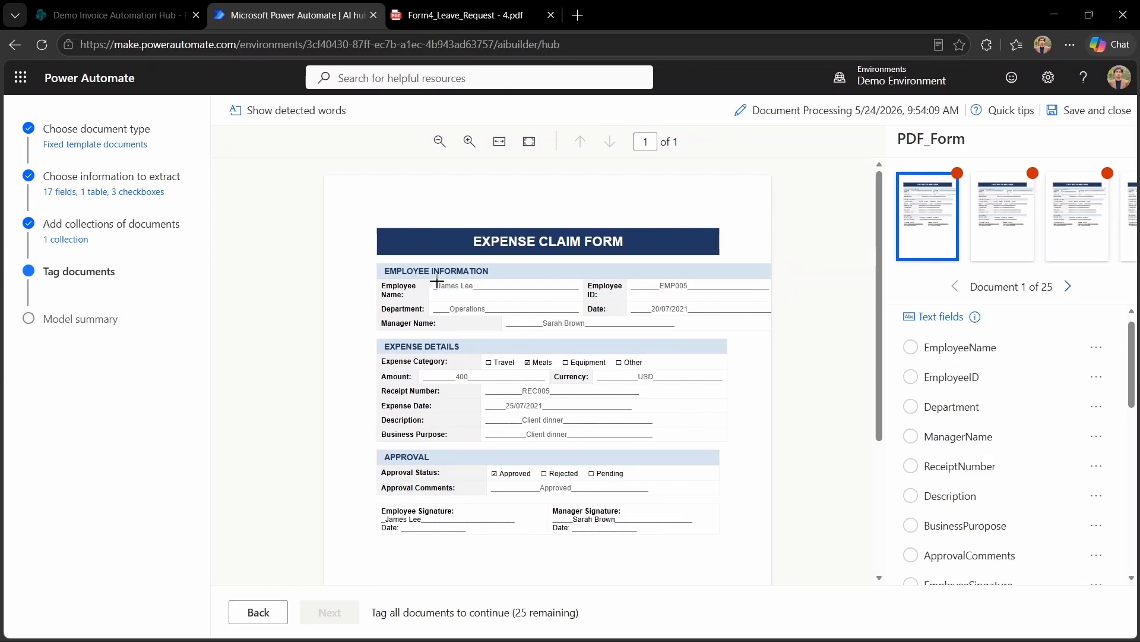
pyautogui.moveTo(436, 280); pyautogui.dragTo(470, 291)
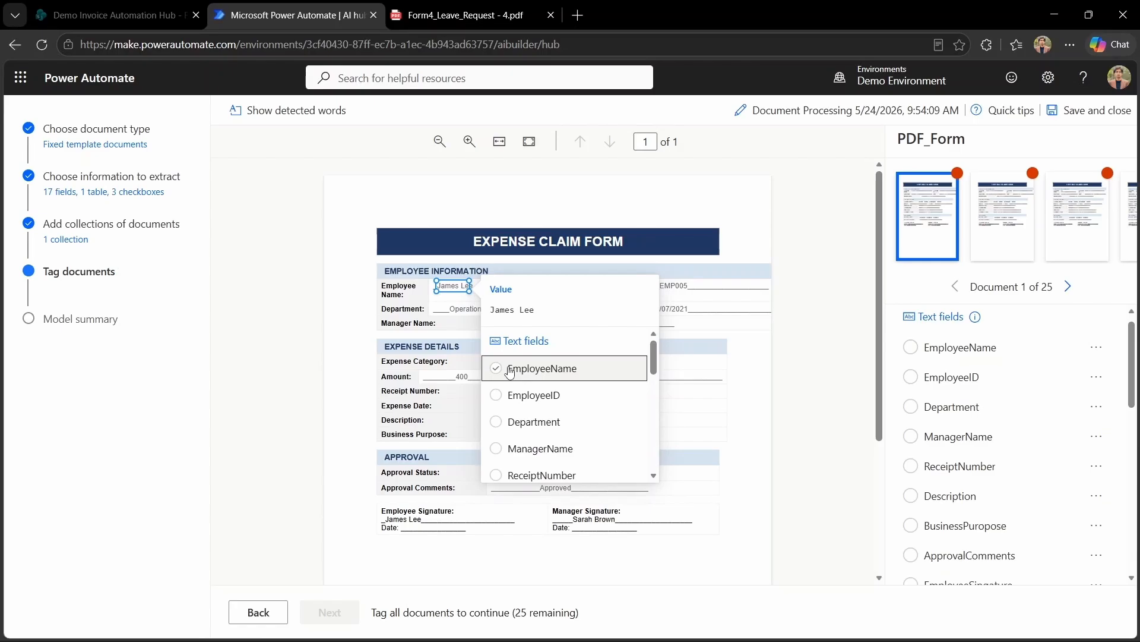
pyautogui.click(510, 369)
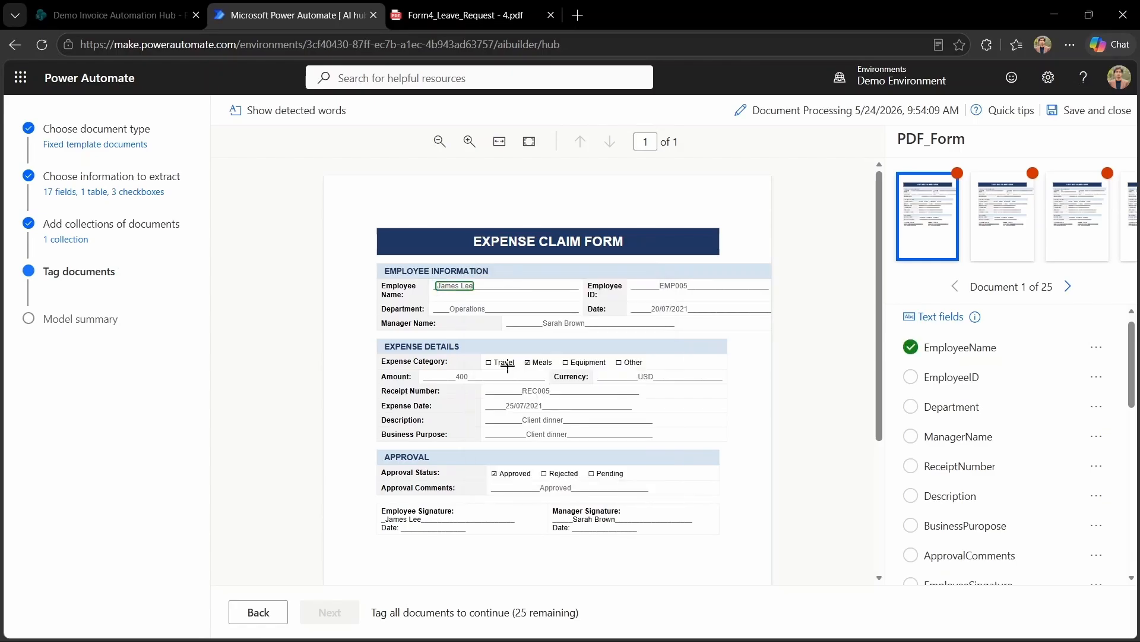
# Mark the LeaveType checkbox field as not available in the first document.
pyautogui.scroll(-10, 913, 564)
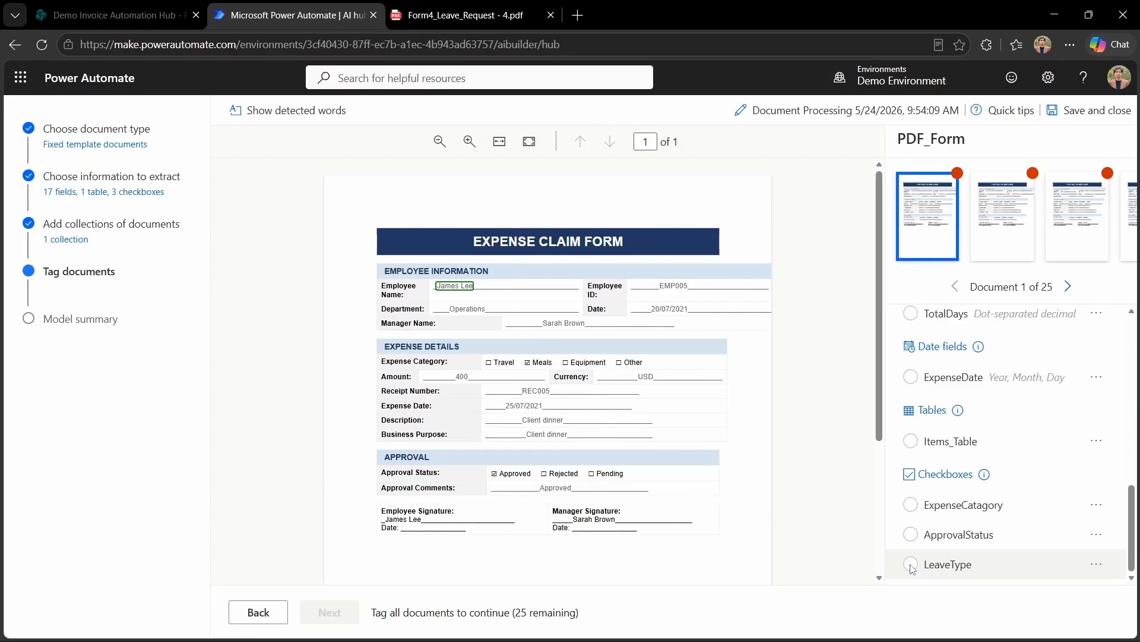
pyautogui.click(1096, 565)
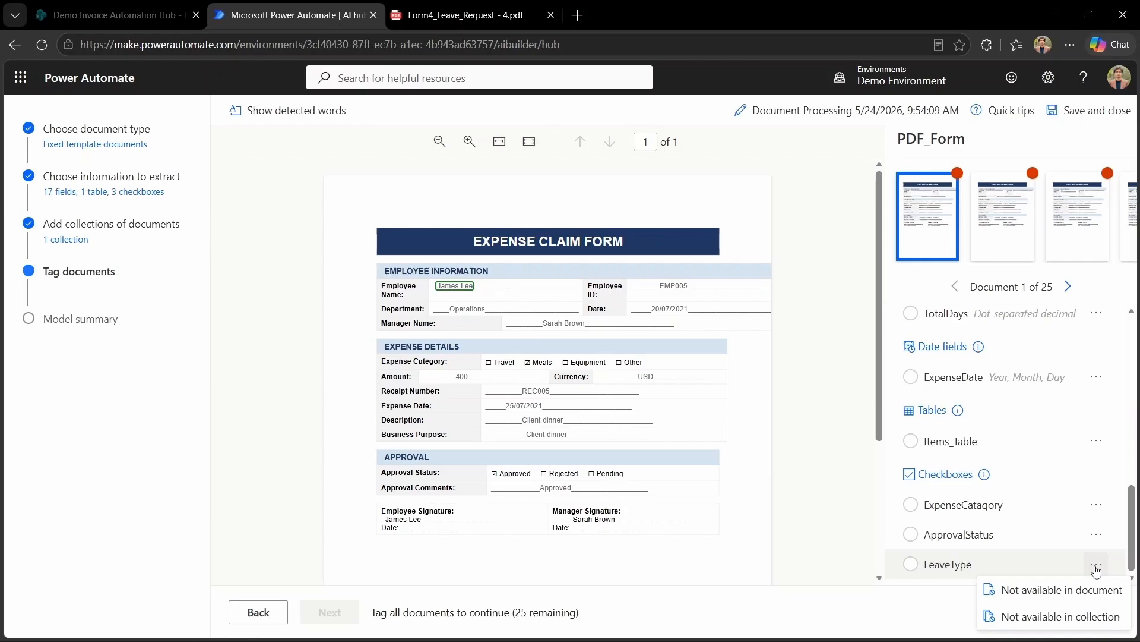
pyautogui.click(1063, 596)
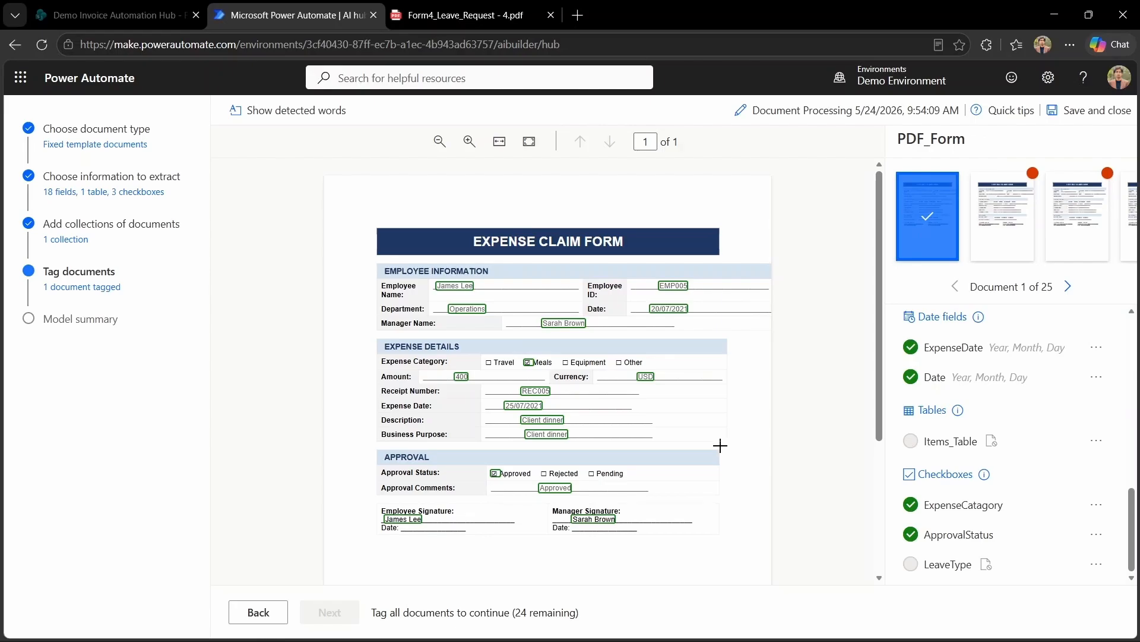
# Inspect the employee name, department, employee ID, date and manager name tags on the first expense claim form.
pyautogui.click(455, 287)
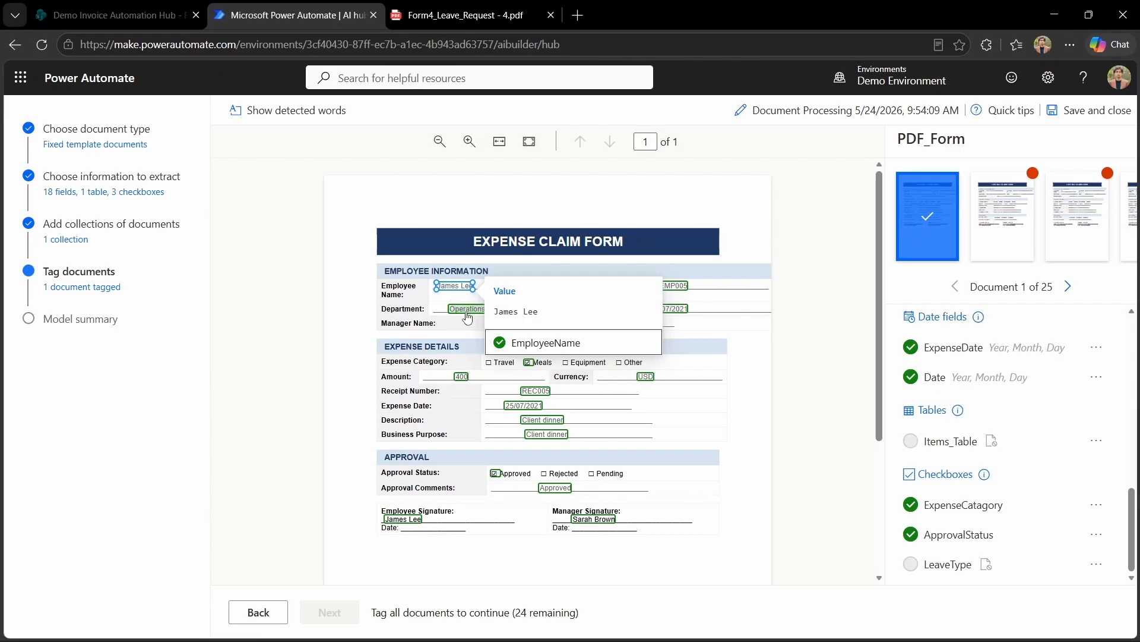
pyautogui.click(464, 310)
pyautogui.click(681, 292)
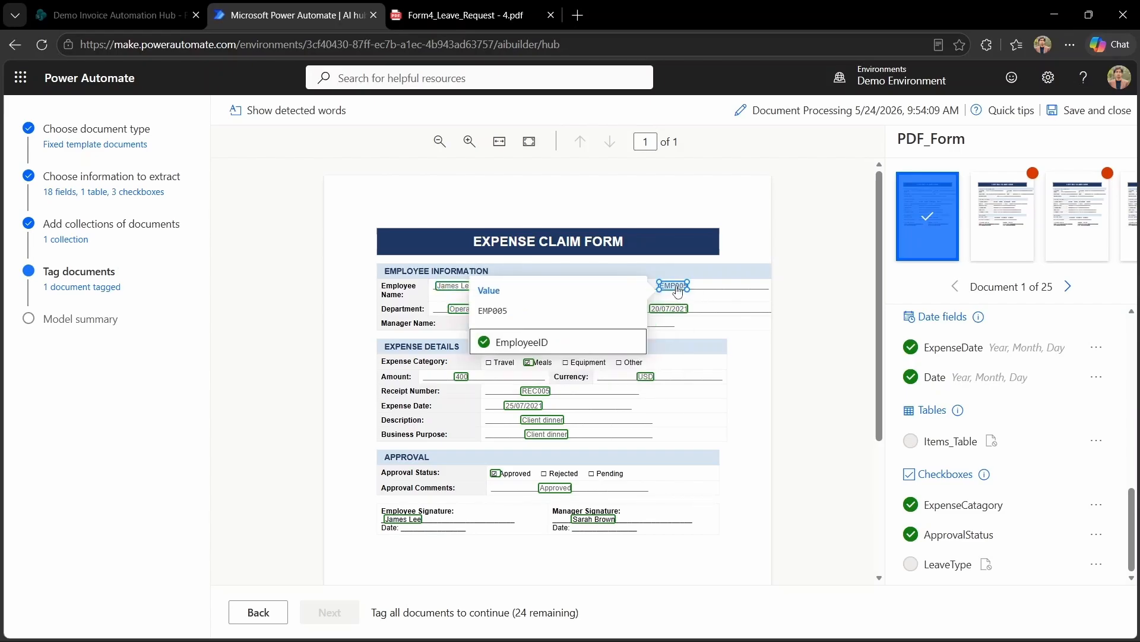
pyautogui.click(677, 313)
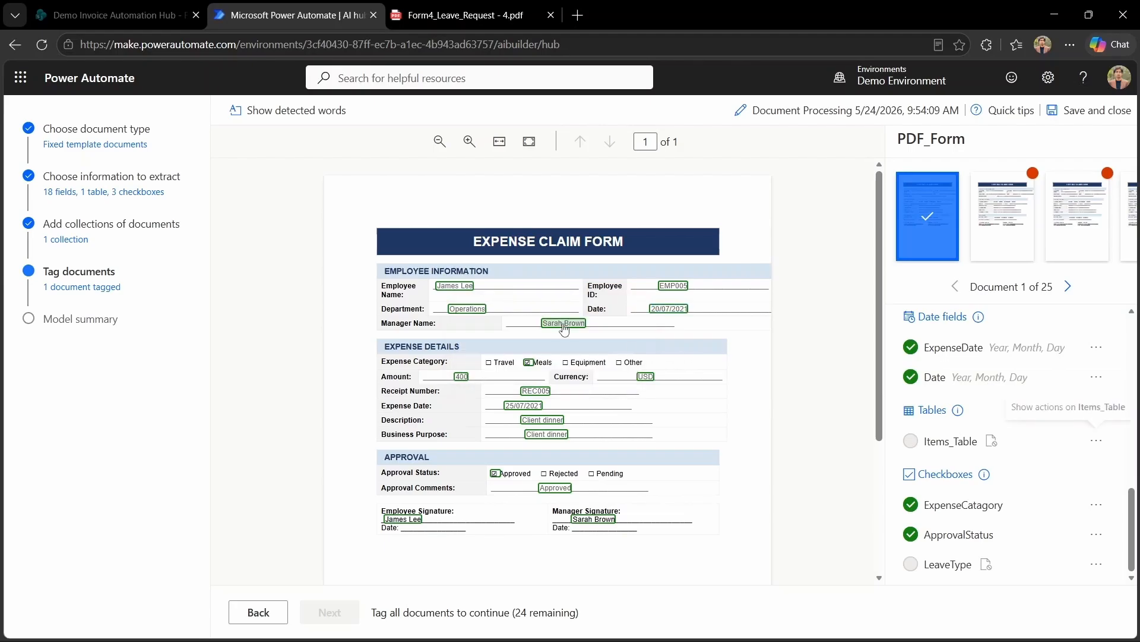
pyautogui.click(564, 323)
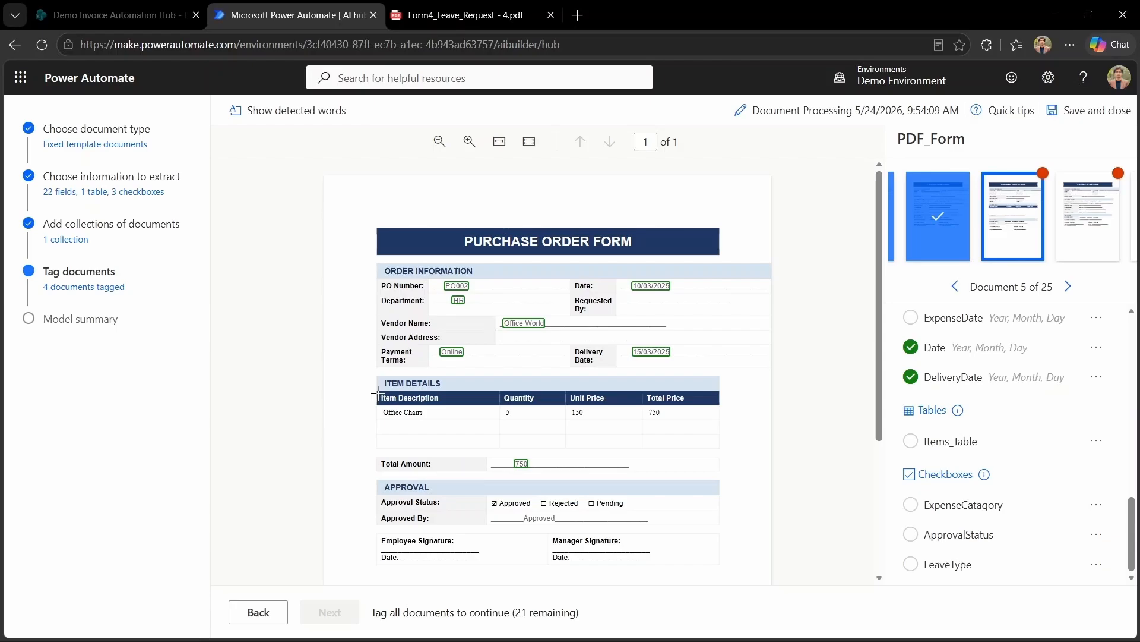
# Tag the header and first item row under Item Details on the purchase order form as Items_Table.
pyautogui.moveTo(378, 393); pyautogui.dragTo(720, 423)
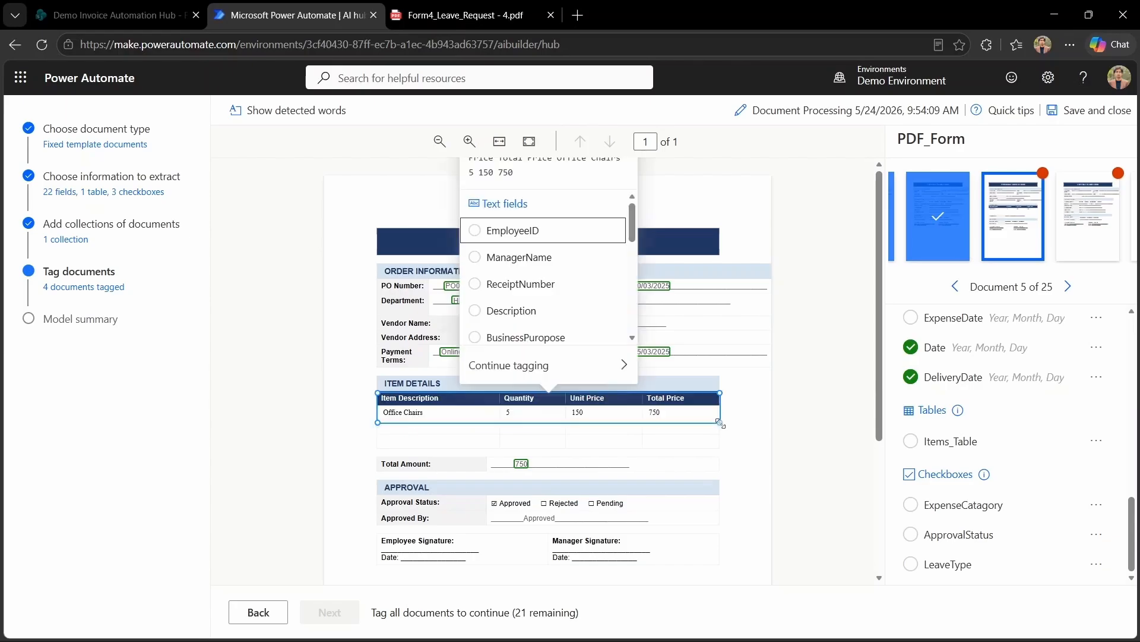
pyautogui.scroll(-5, 565, 299)
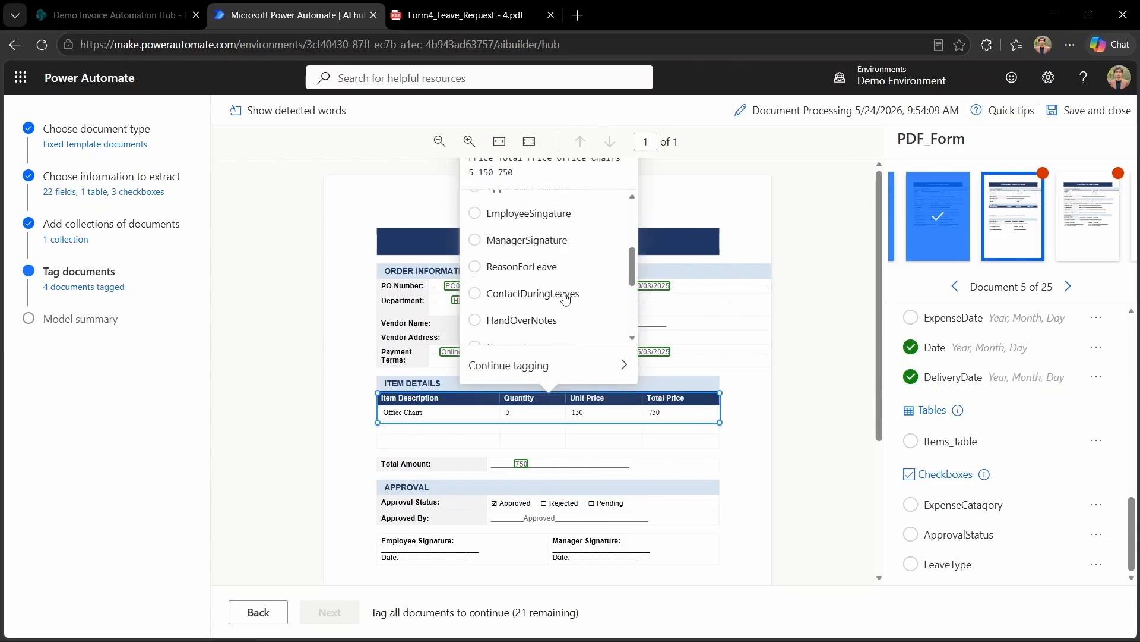
pyautogui.scroll(-4, 565, 299)
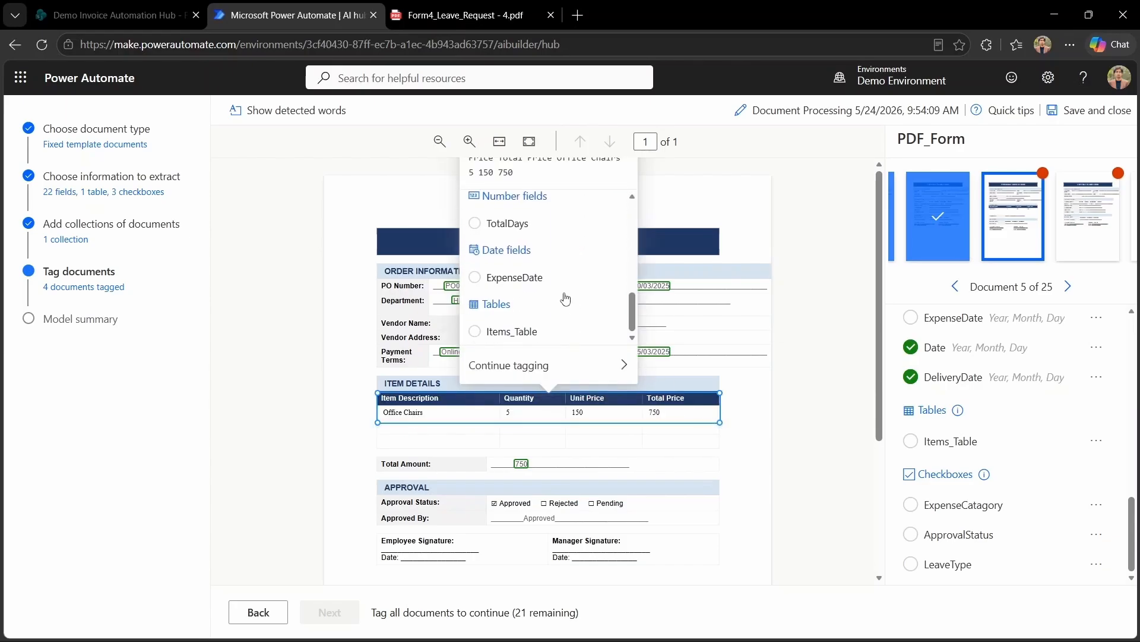
pyautogui.click(497, 334)
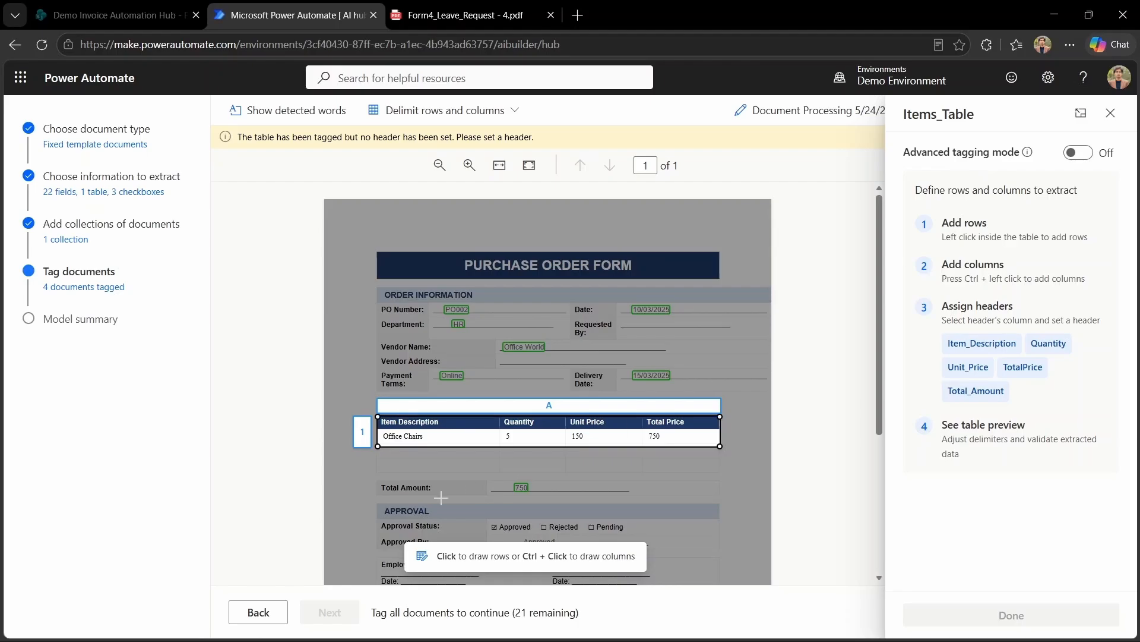
pyautogui.click(368, 431)
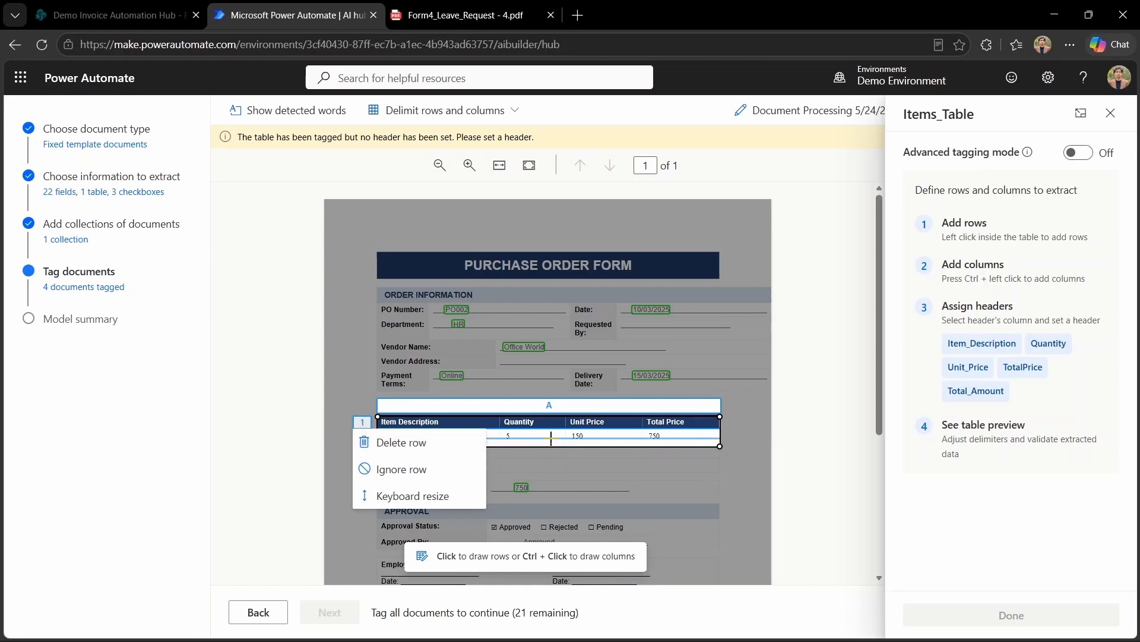
pyautogui.click(399, 466)
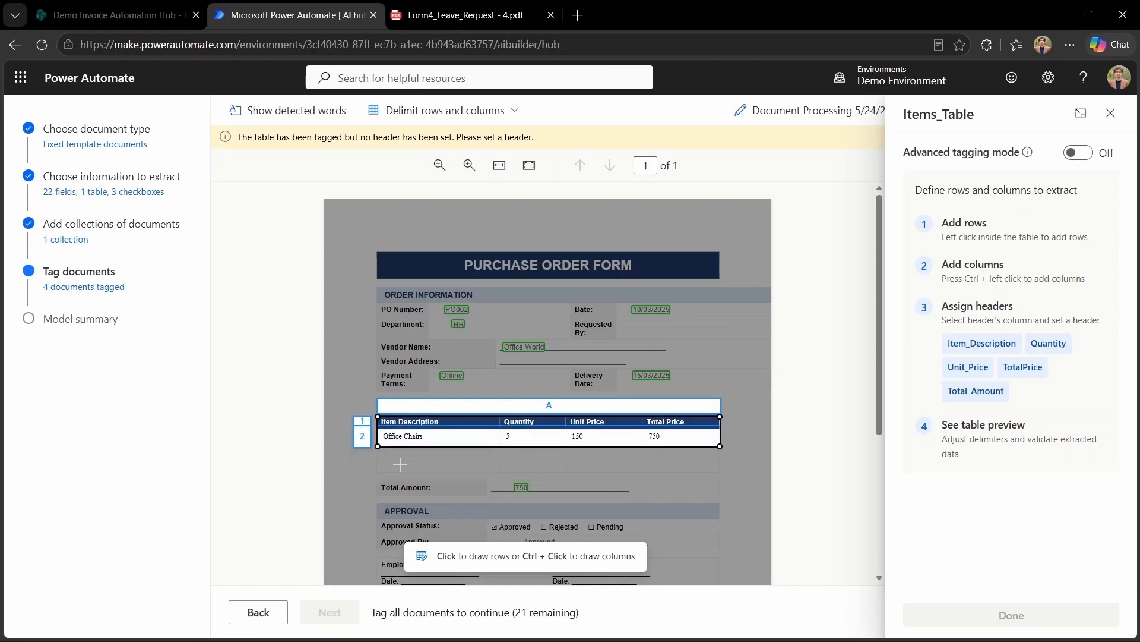
pyautogui.click(366, 426)
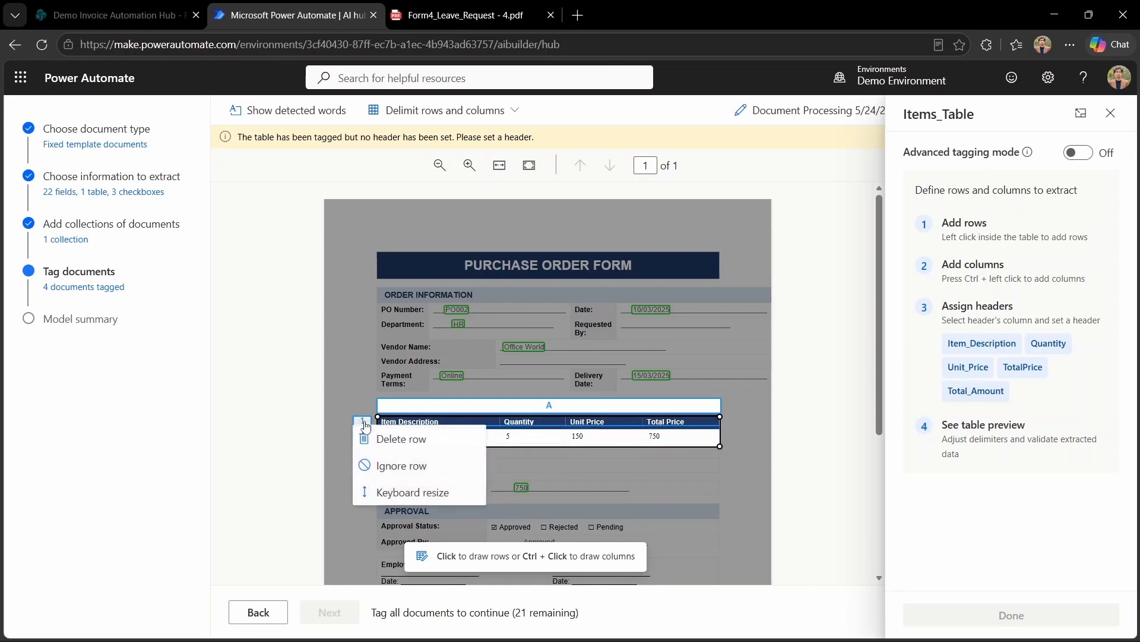
pyautogui.click(405, 442)
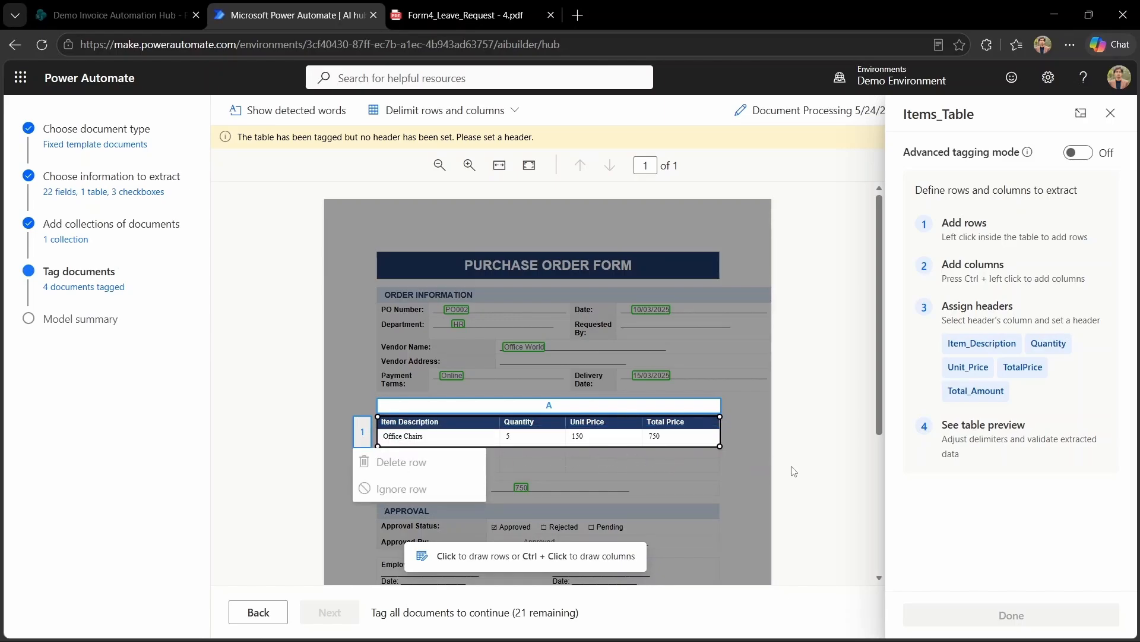
# Using advanced tagging mode, tag Office Chairs, 5, 150 and 750 as Item_Description, Quantity, Unit_Price and TotalPrice in Items_Table, and preview the table.
pyautogui.click(1078, 153)
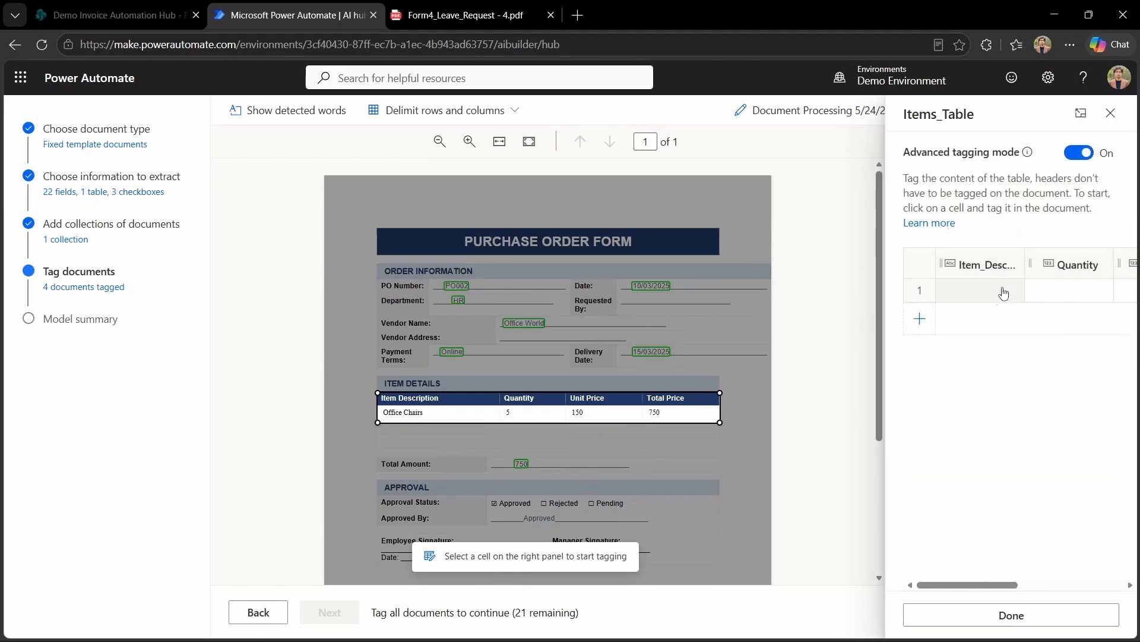
pyautogui.hscroll(4, 1021, 286)
pyautogui.hscroll(-4, 1022, 286)
pyautogui.moveTo(381, 410); pyautogui.dragTo(424, 417)
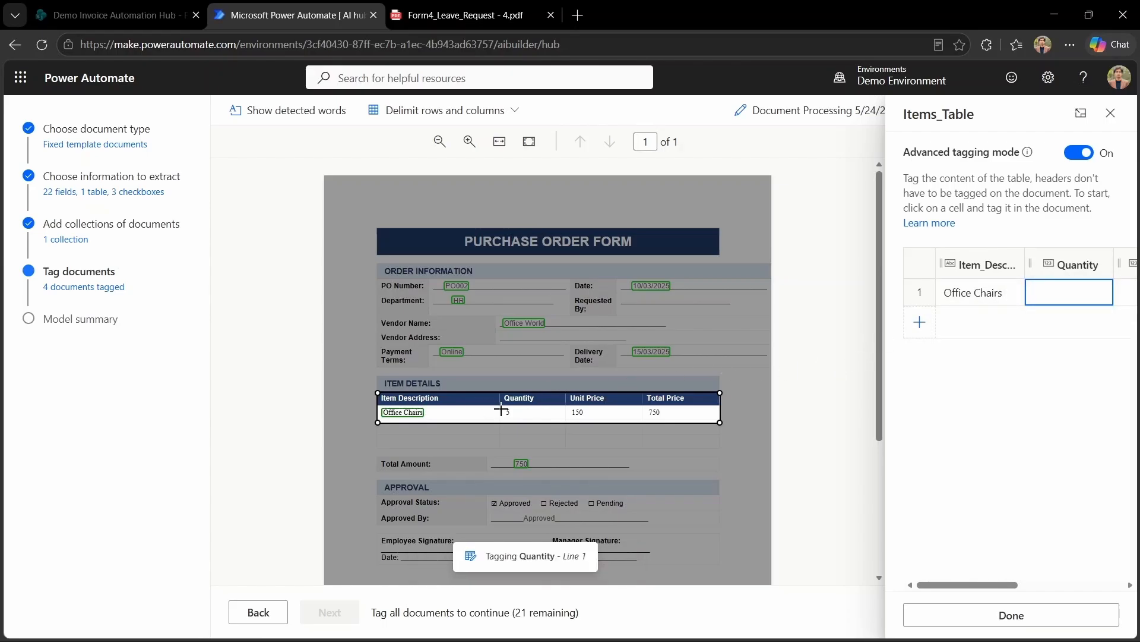
pyautogui.moveTo(501, 409); pyautogui.dragTo(515, 417)
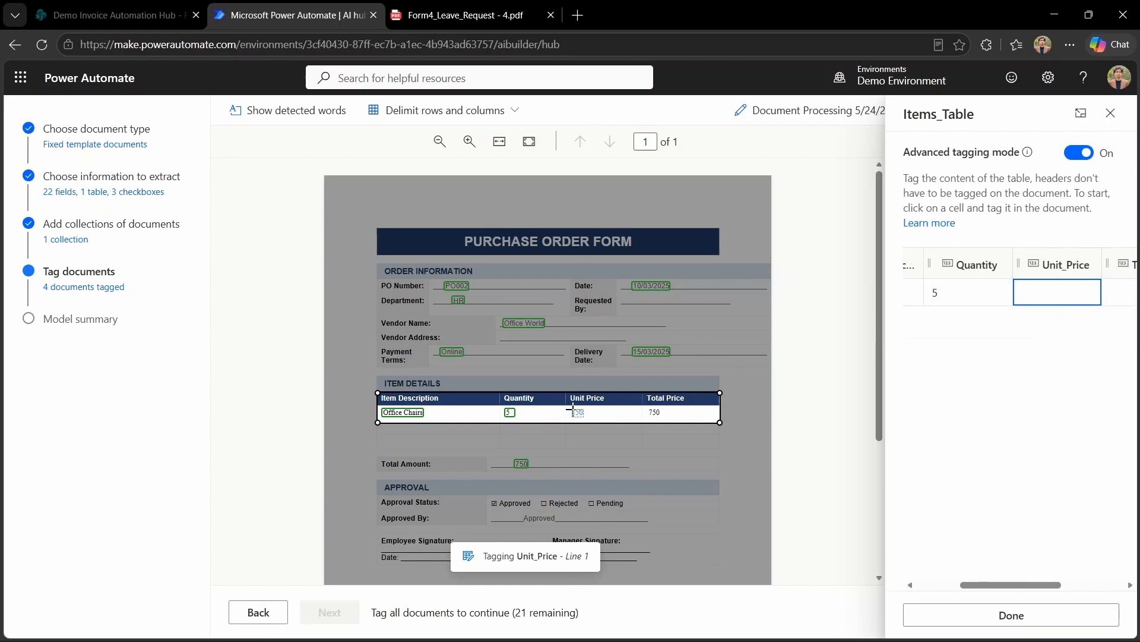
pyautogui.moveTo(570, 407); pyautogui.dragTo(585, 417)
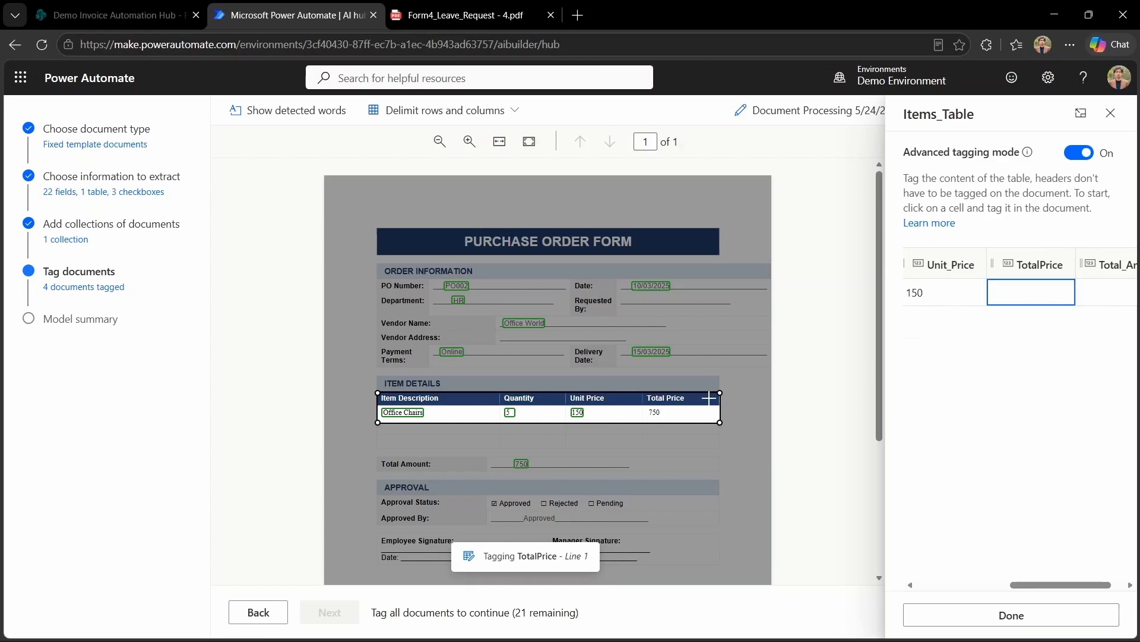
pyautogui.moveTo(647, 408); pyautogui.dragTo(661, 415)
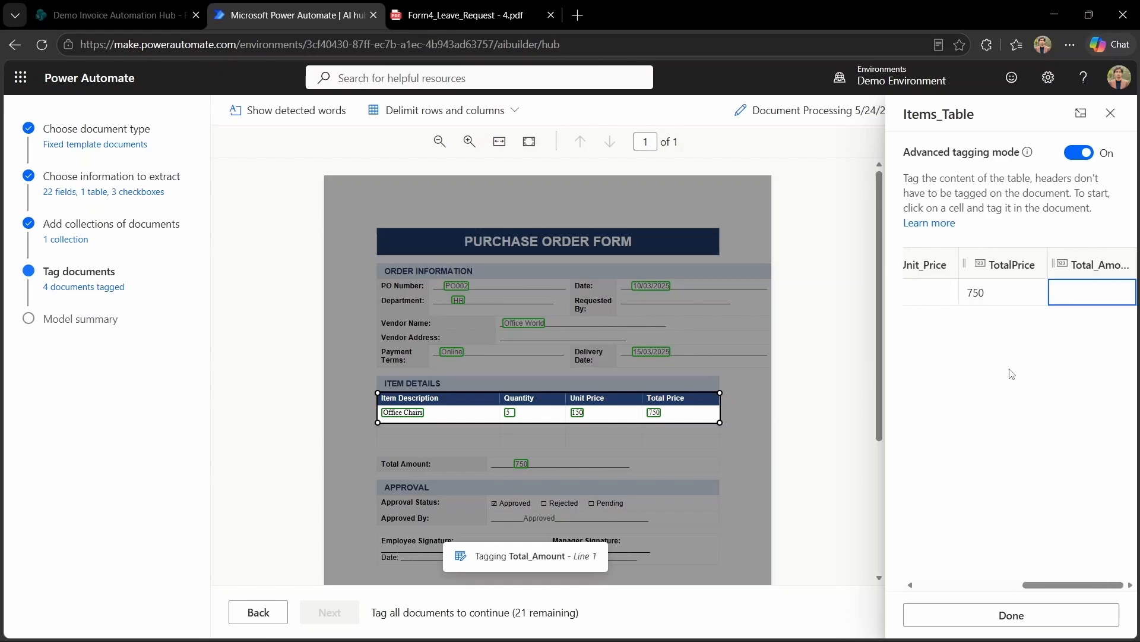
pyautogui.click(1041, 614)
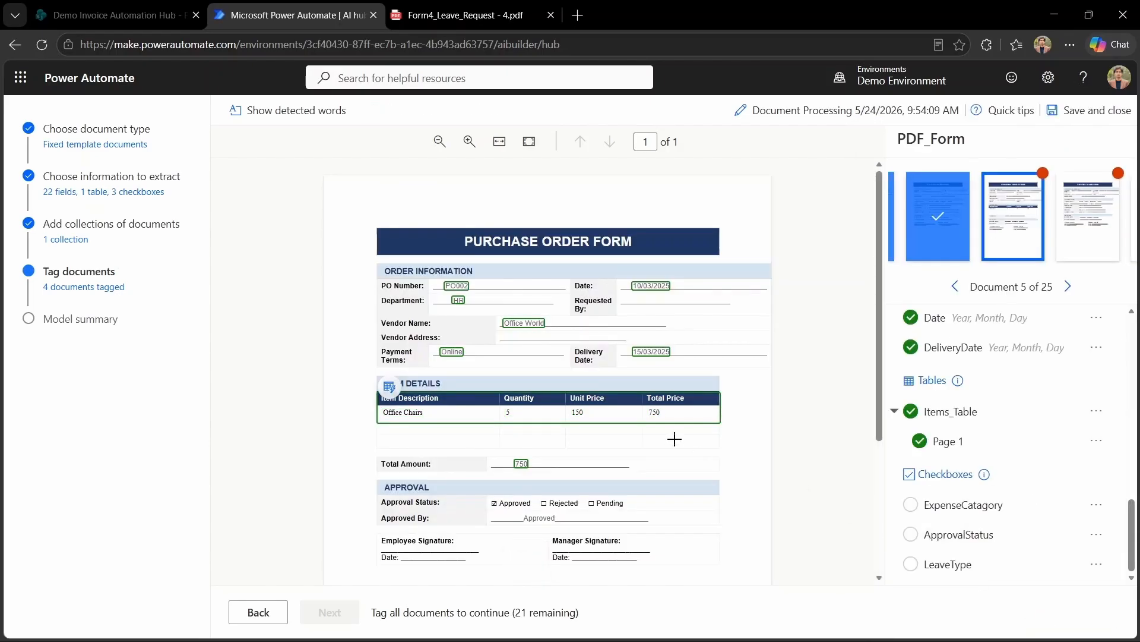
pyautogui.click(395, 391)
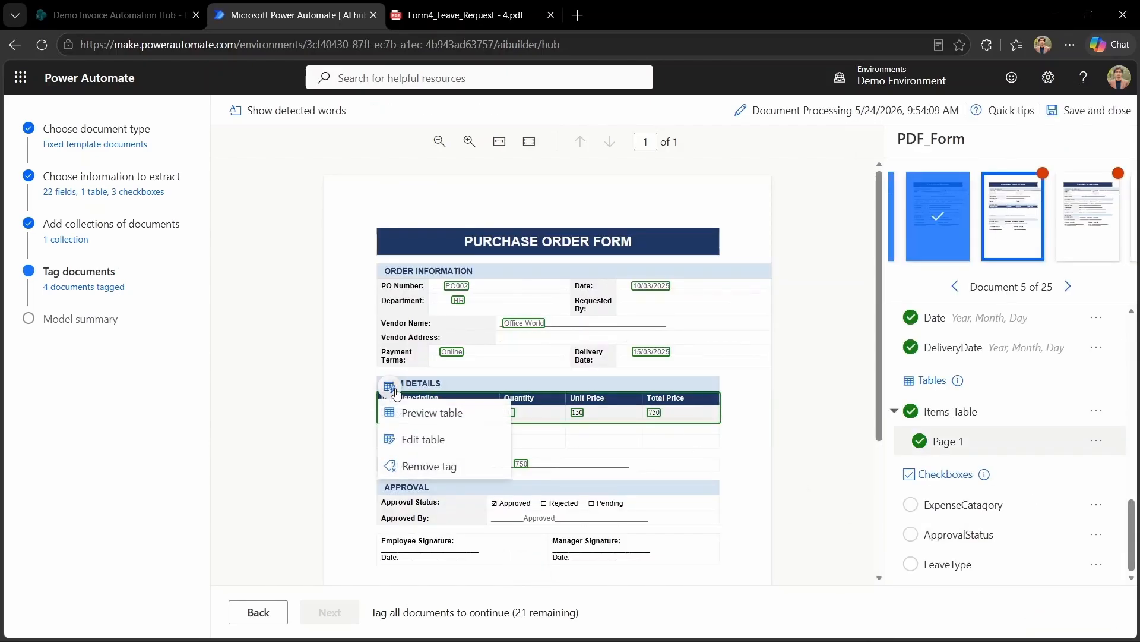
pyautogui.click(436, 417)
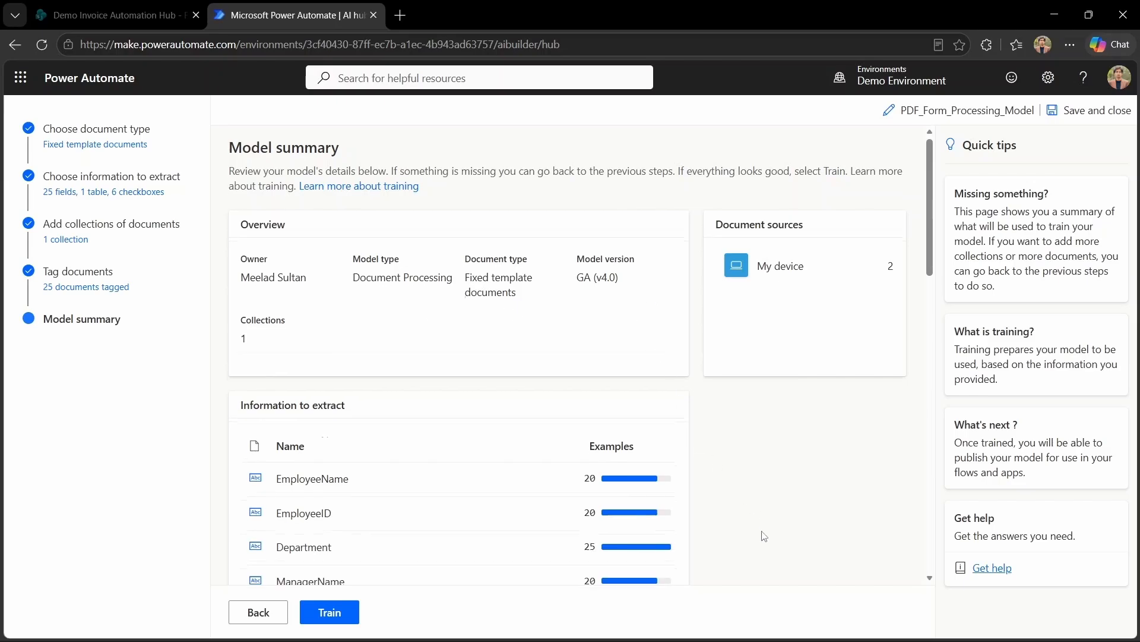
# Review the information to extract in the model summary and train PDF_Form_Processing_Model.
pyautogui.scroll(-5, 764, 536)
pyautogui.scroll(-10, 763, 535)
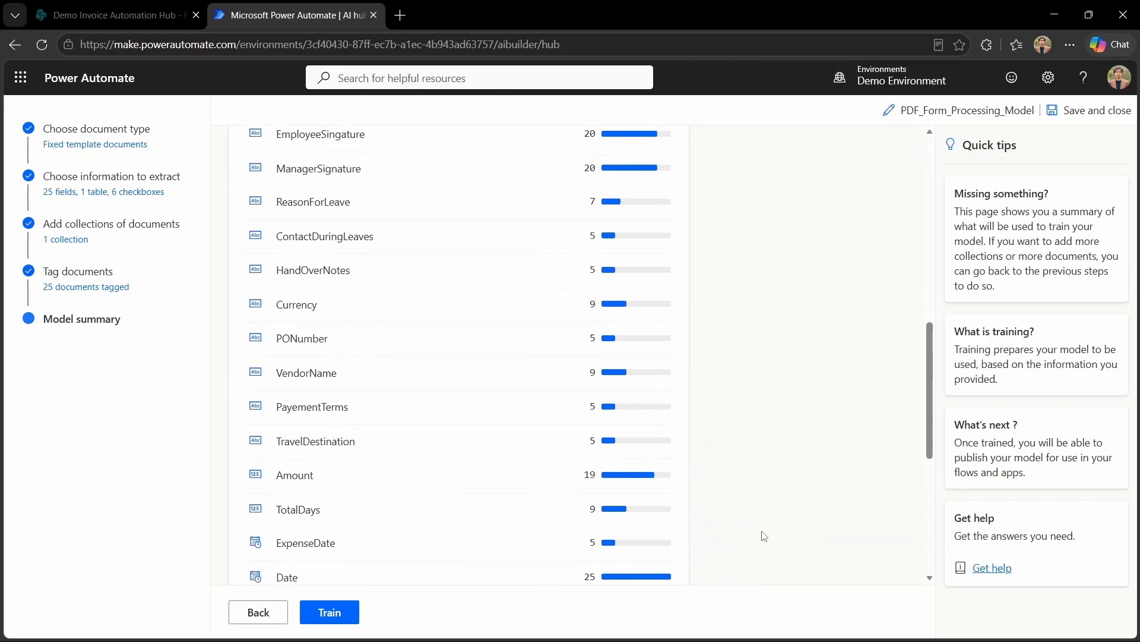
pyautogui.scroll(15, 763, 536)
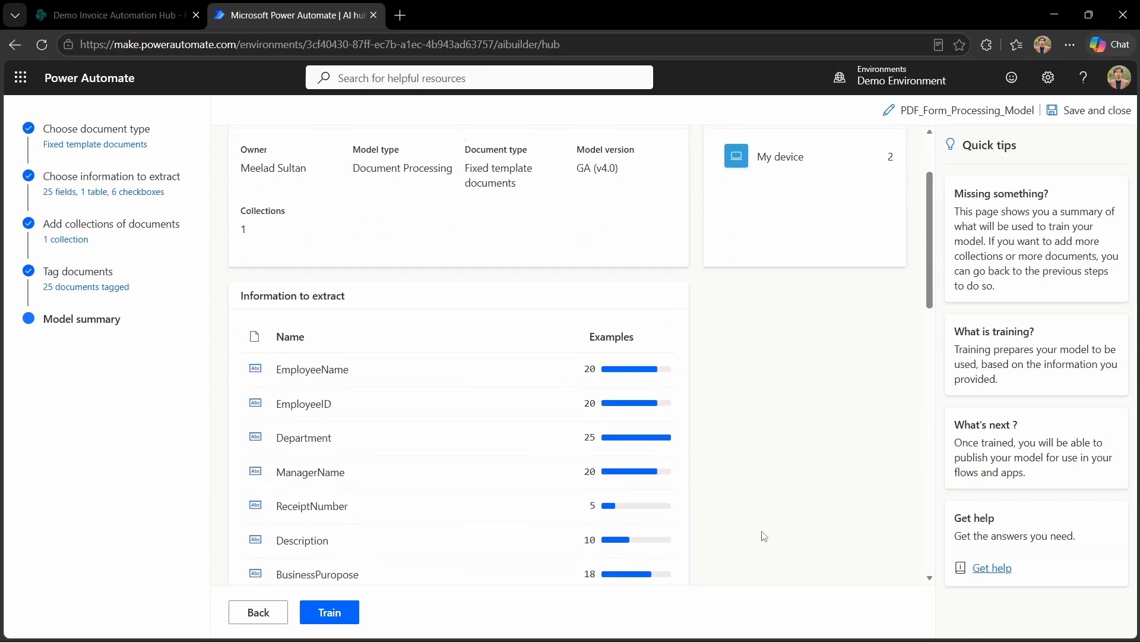
pyautogui.scroll(-8, 764, 536)
pyautogui.scroll(15, 764, 536)
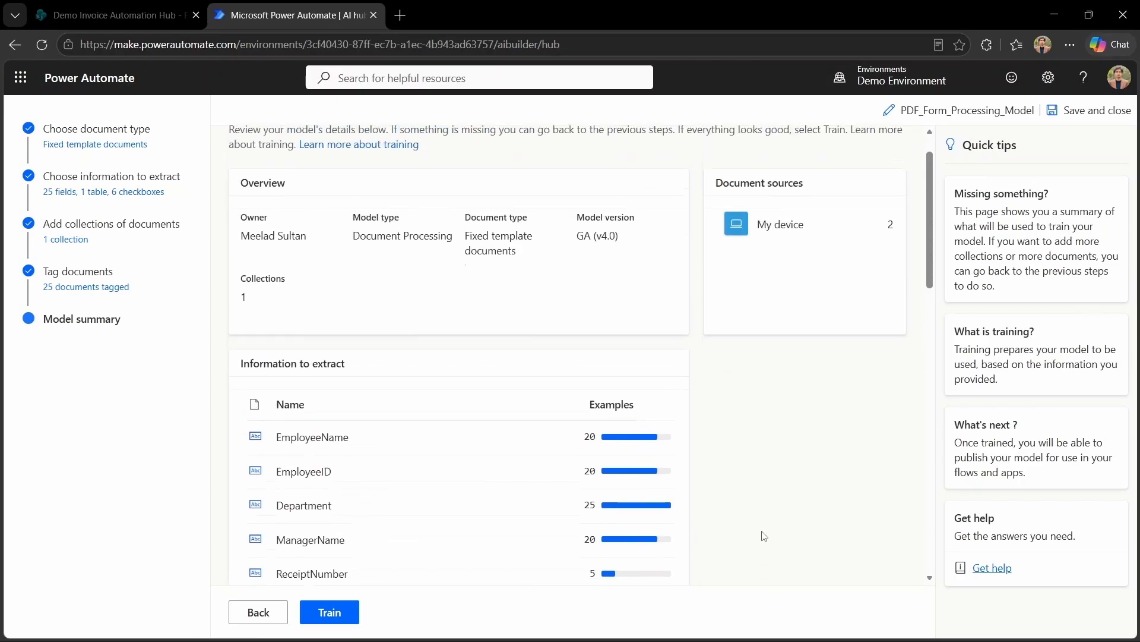
pyautogui.click(328, 613)
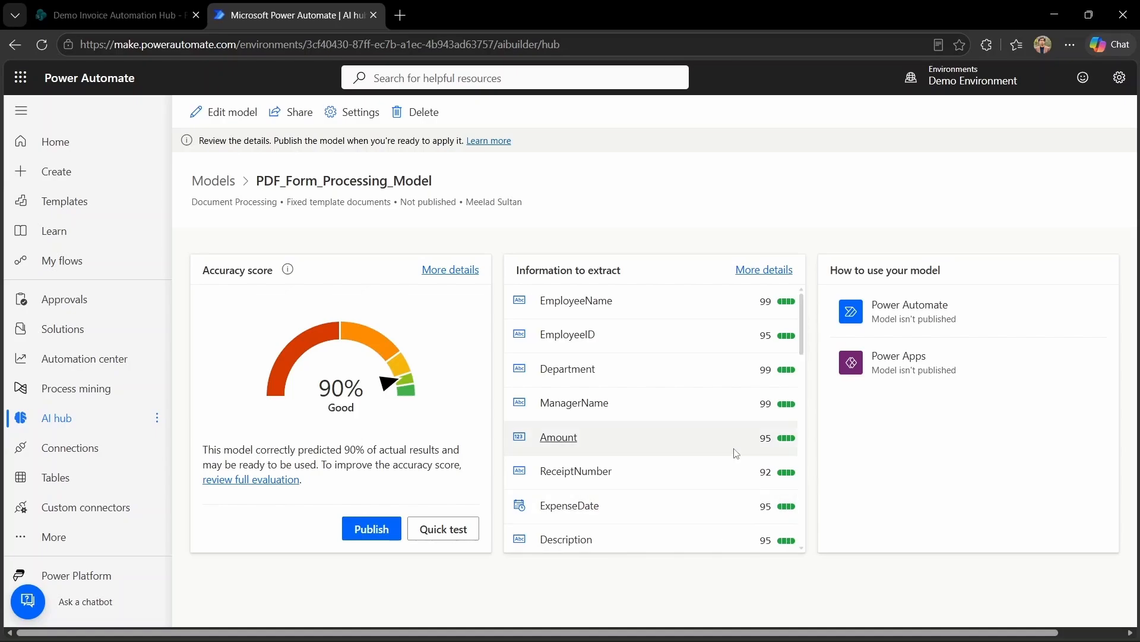
# Review the trained model's per-field accuracy scores and run a quick test on an expense claim form uploaded from the device.
pyautogui.scroll(-5, 736, 453)
pyautogui.scroll(-3, 735, 453)
pyautogui.scroll(10, 736, 453)
pyautogui.click(450, 534)
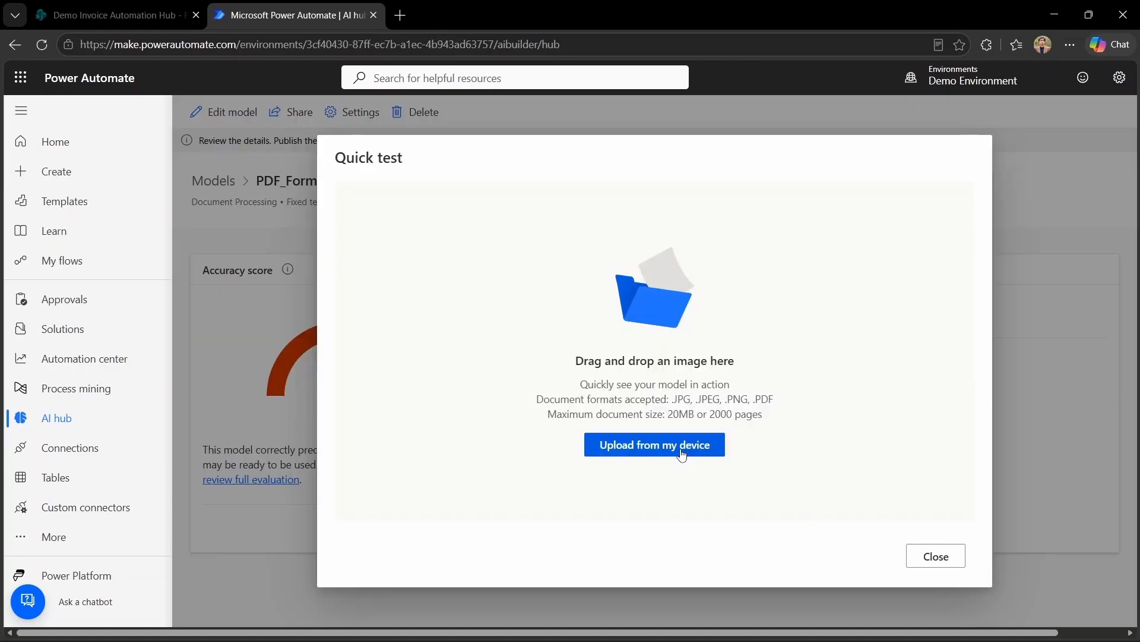
pyautogui.click(681, 455)
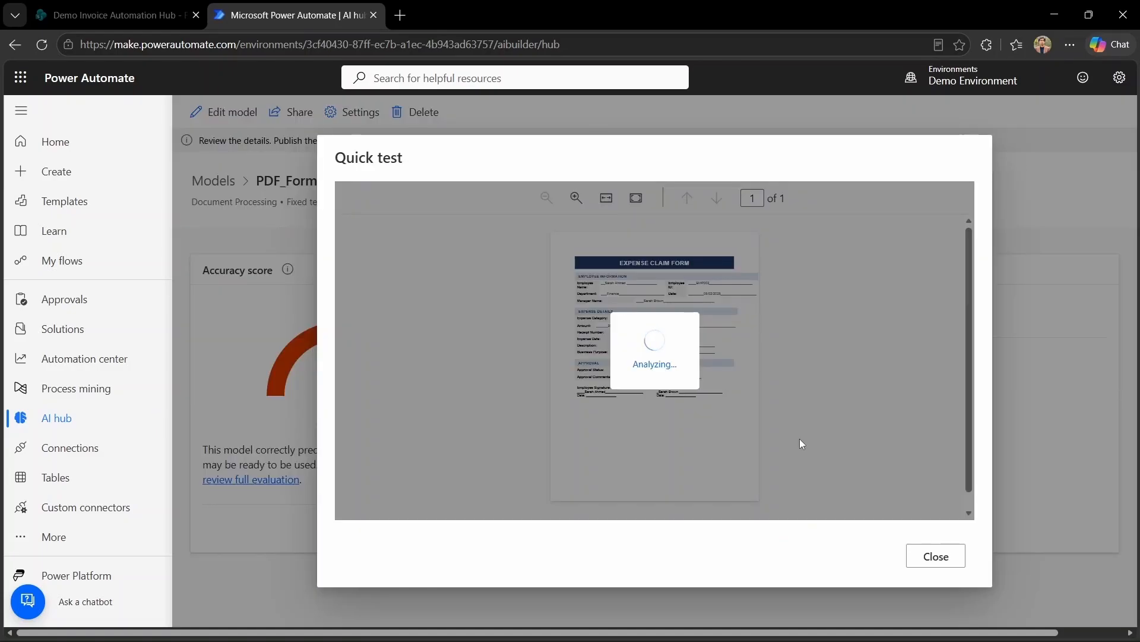
# Inspect the extracted values and confidence scores of the detected employee, expense and signature fields on the tested expense claim form.
pyautogui.moveTo(559, 272)
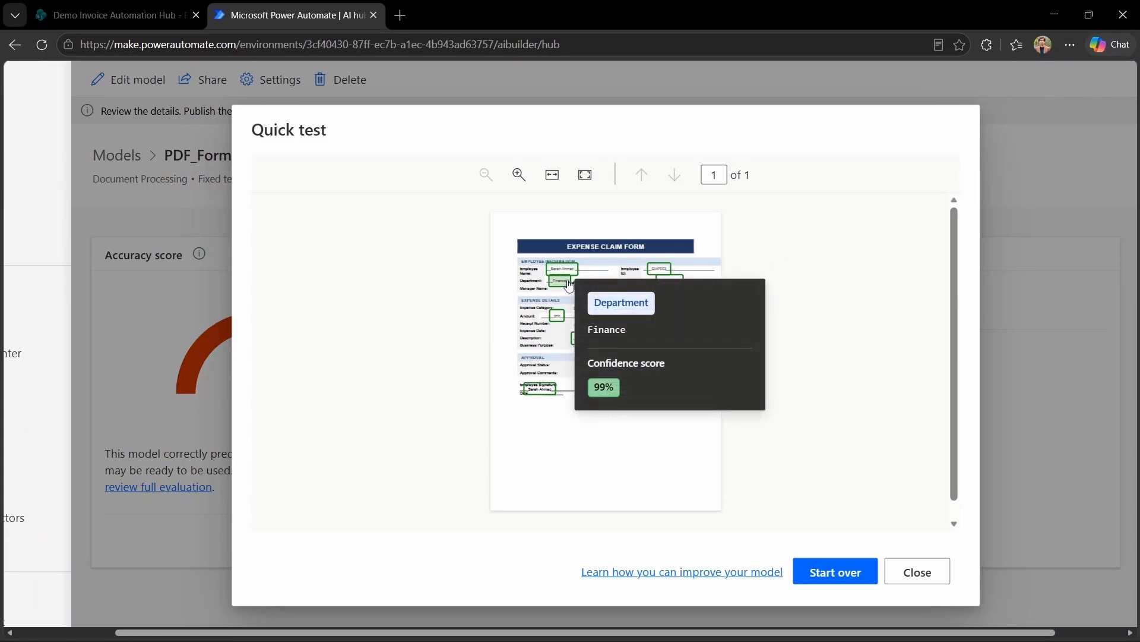
pyautogui.moveTo(664, 272)
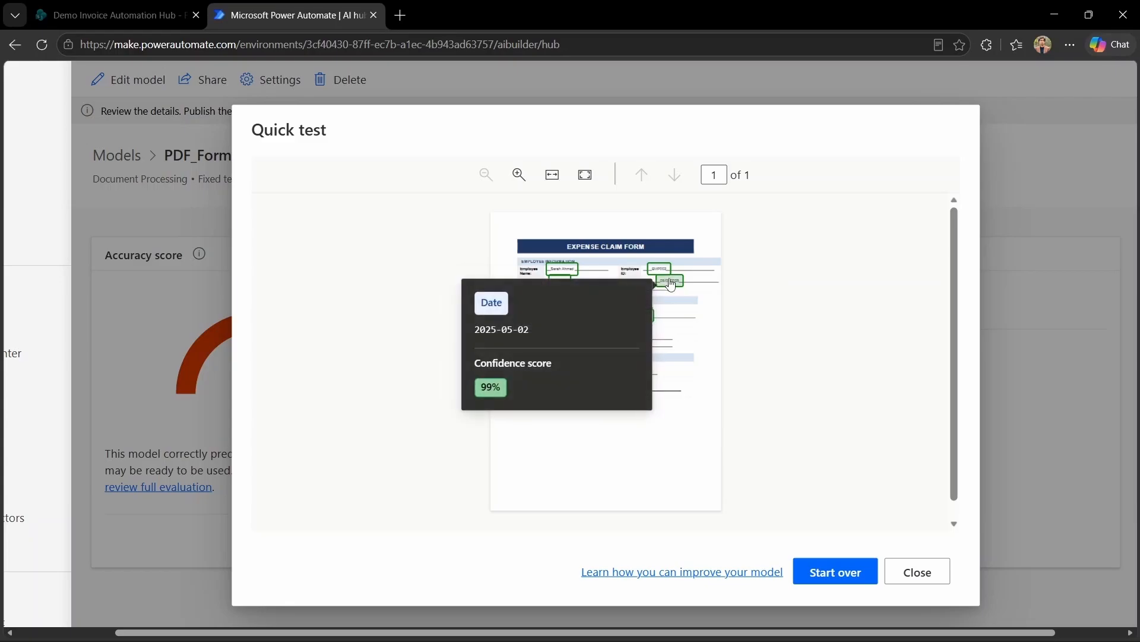
pyautogui.moveTo(606, 296)
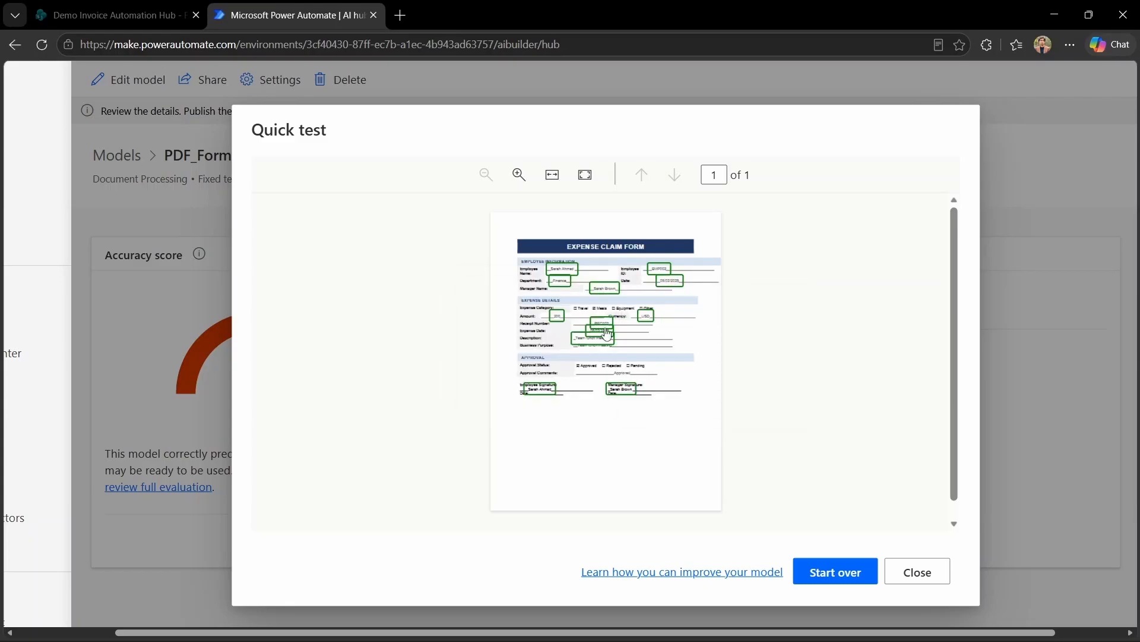
pyautogui.moveTo(604, 332)
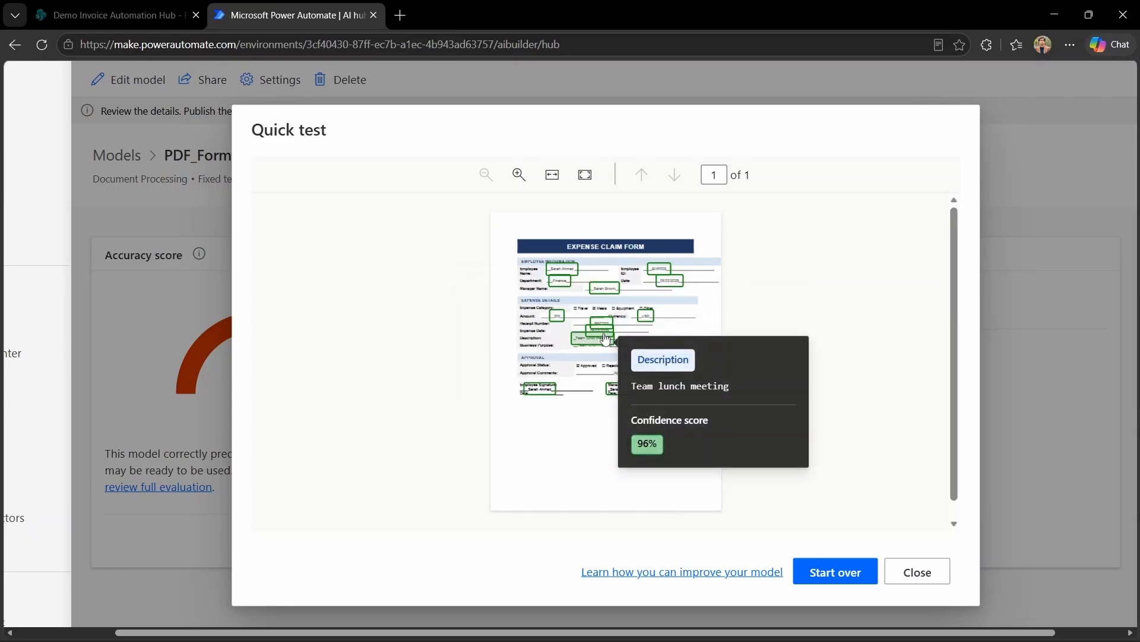
pyautogui.moveTo(557, 321)
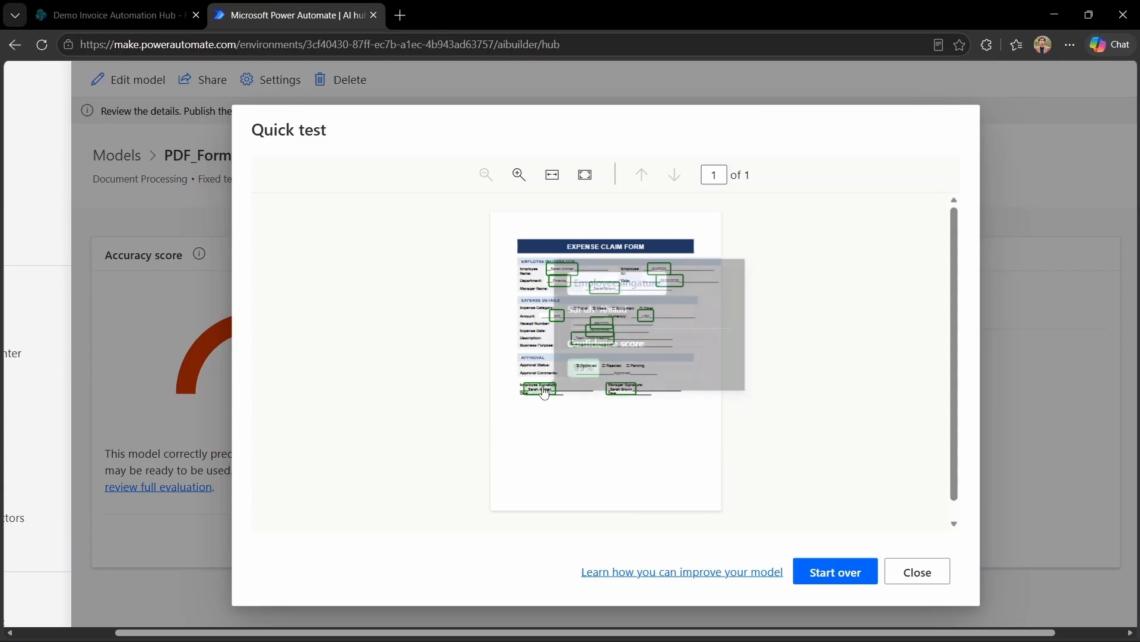
pyautogui.moveTo(620, 392)
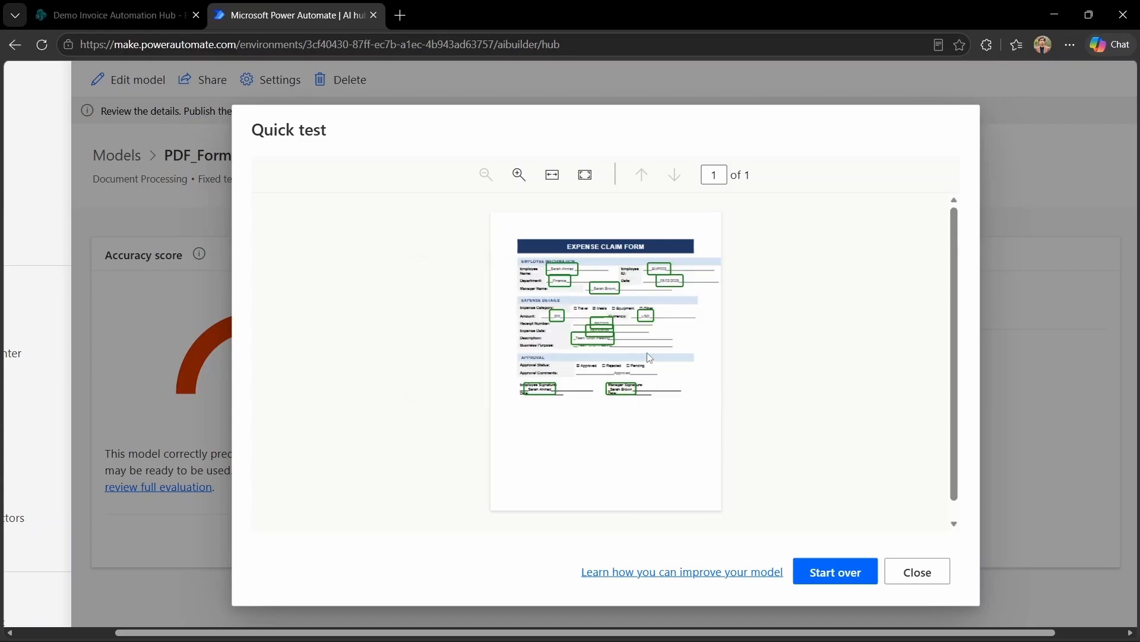
pyautogui.moveTo(646, 323)
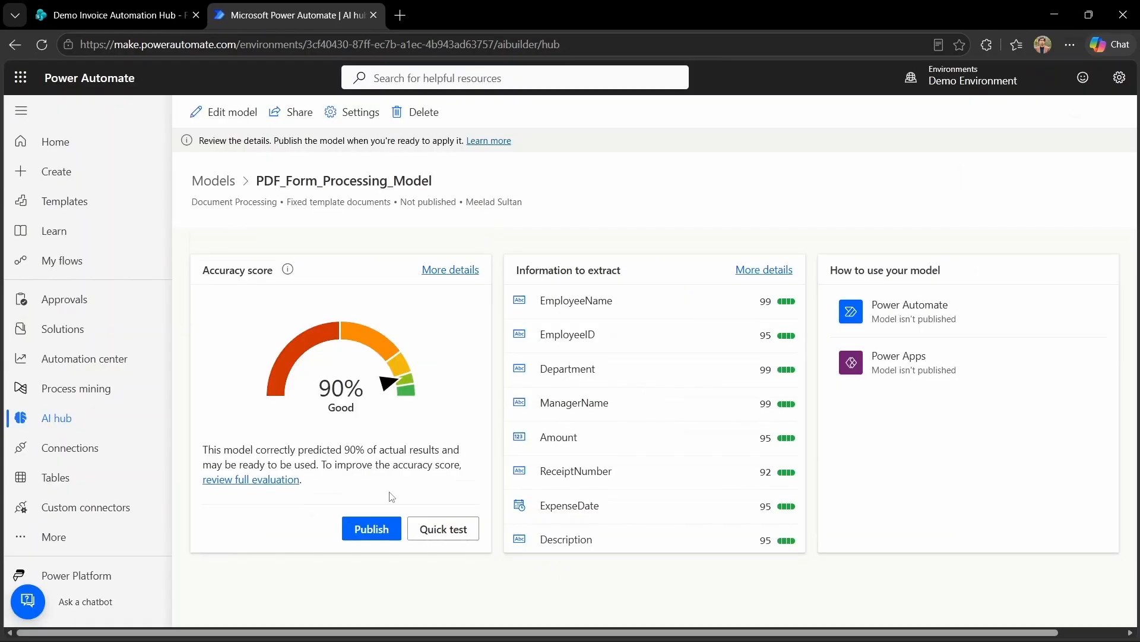
# Publish the trained PDF_Form_Processing_Model.
pyautogui.click(374, 528)
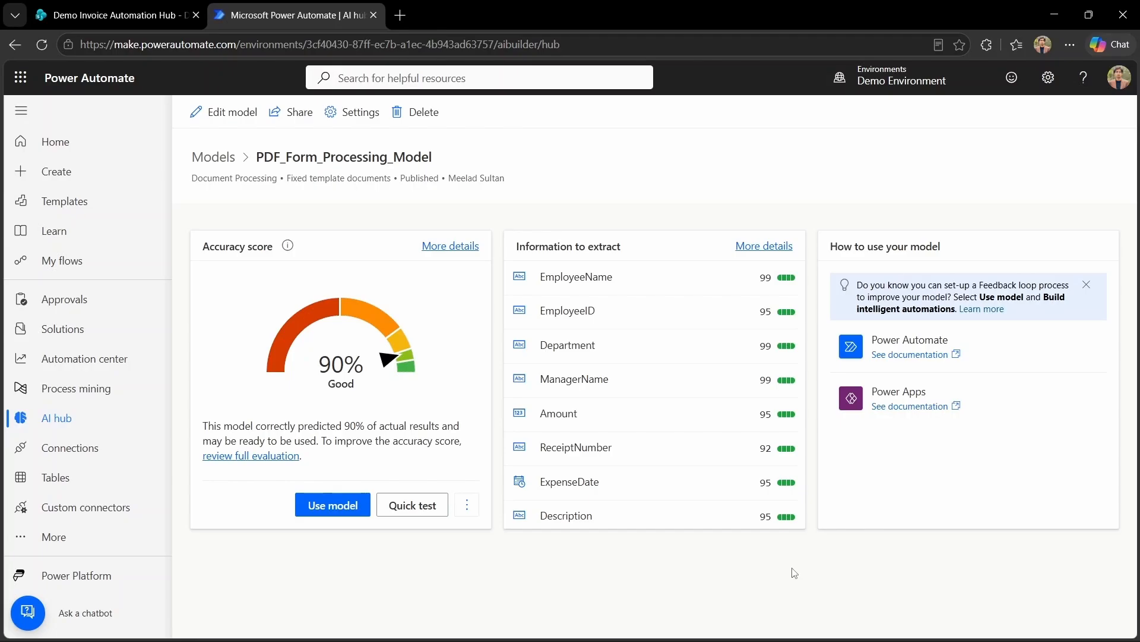
# Switch to the SharePoint site and examine the Incoming_Forms document folder and the Form Submissions list's columns.
pyautogui.click(132, 23)
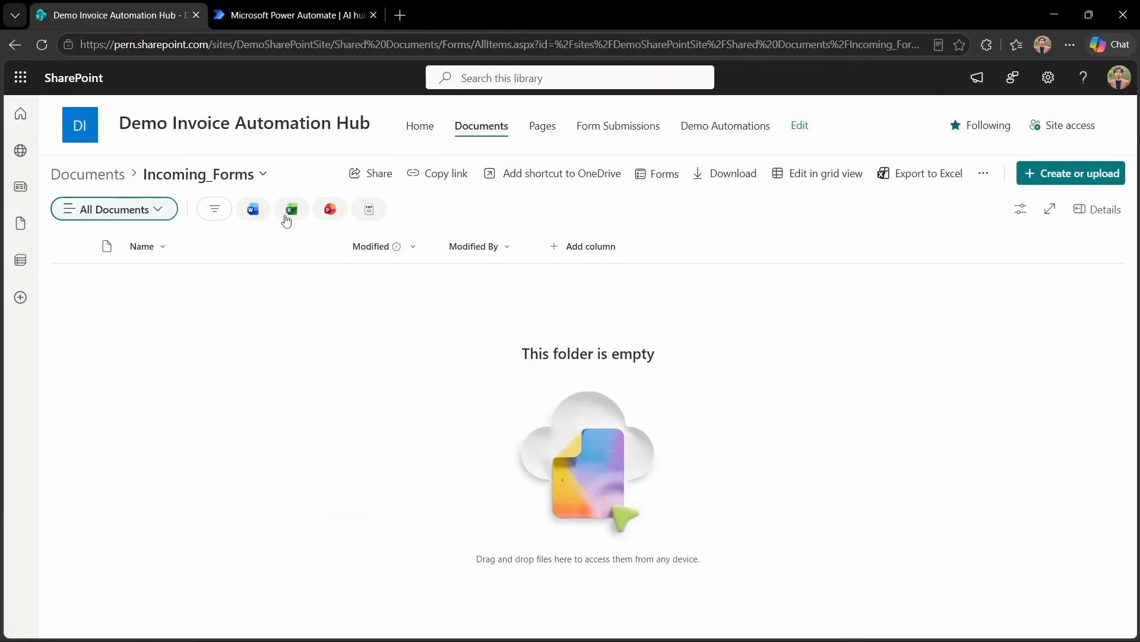
pyautogui.click(15, 45)
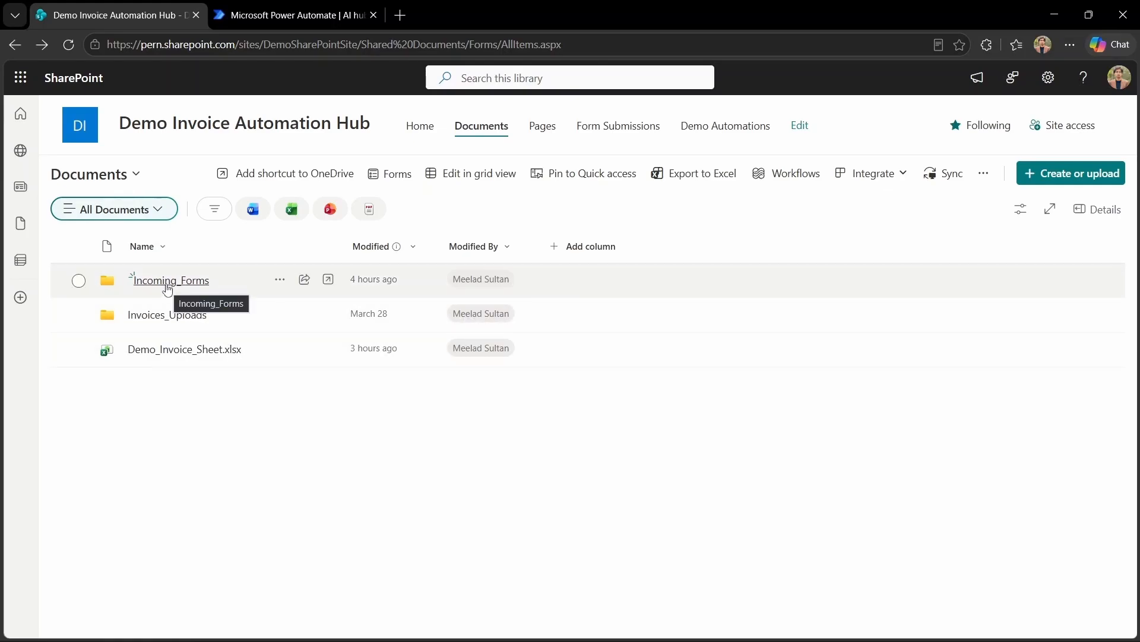
pyautogui.click(168, 282)
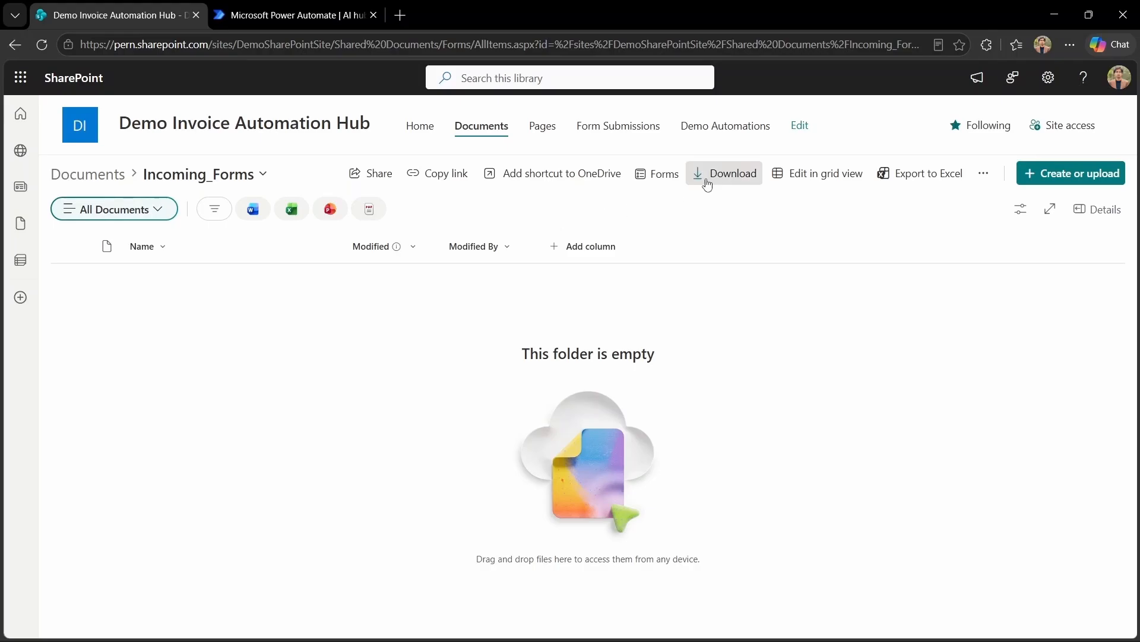
pyautogui.click(643, 126)
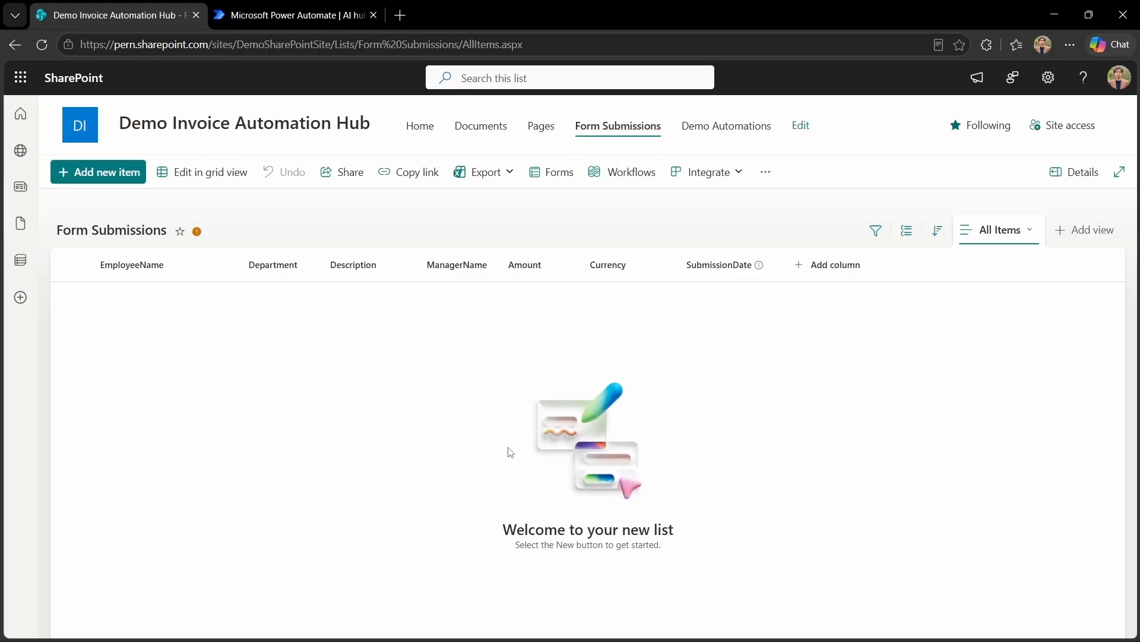
# Switch to Power Automate and create the automated cloud flow "Sharepoint Form Processor Flow" with SharePoint's "When a file is created (properties only)" trigger.
pyautogui.click(62, 263)
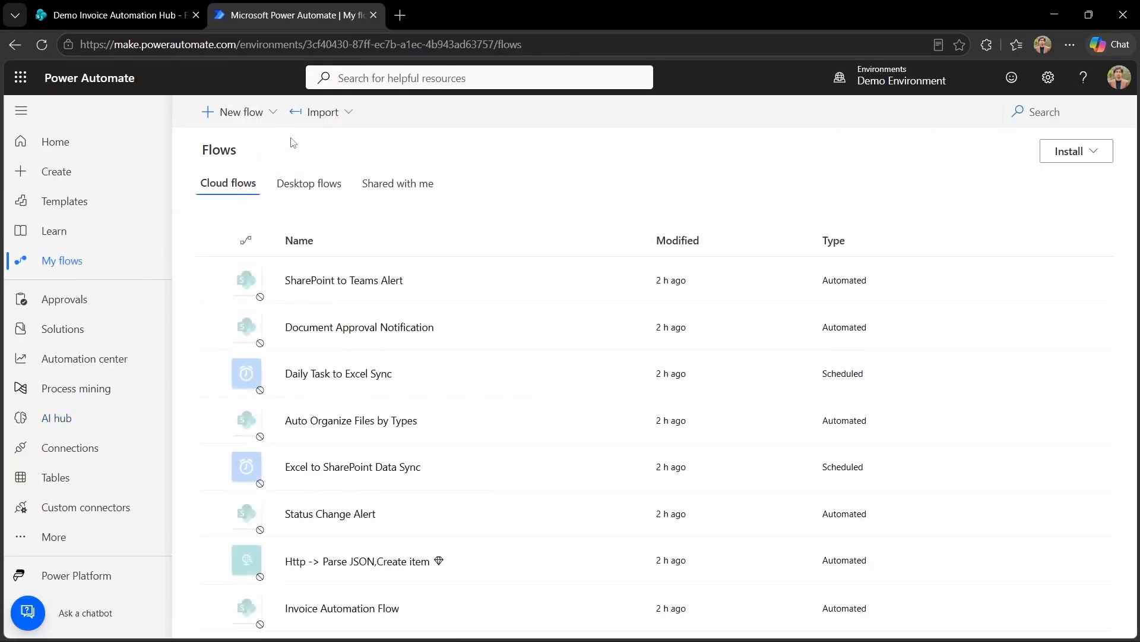
pyautogui.click(267, 114)
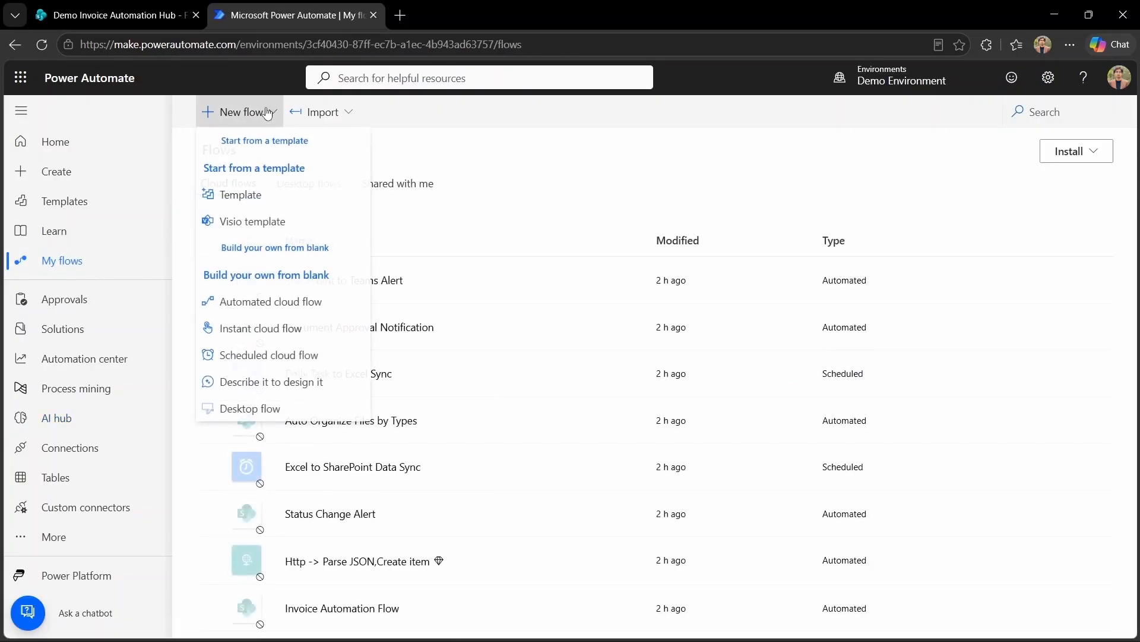
pyautogui.click(284, 304)
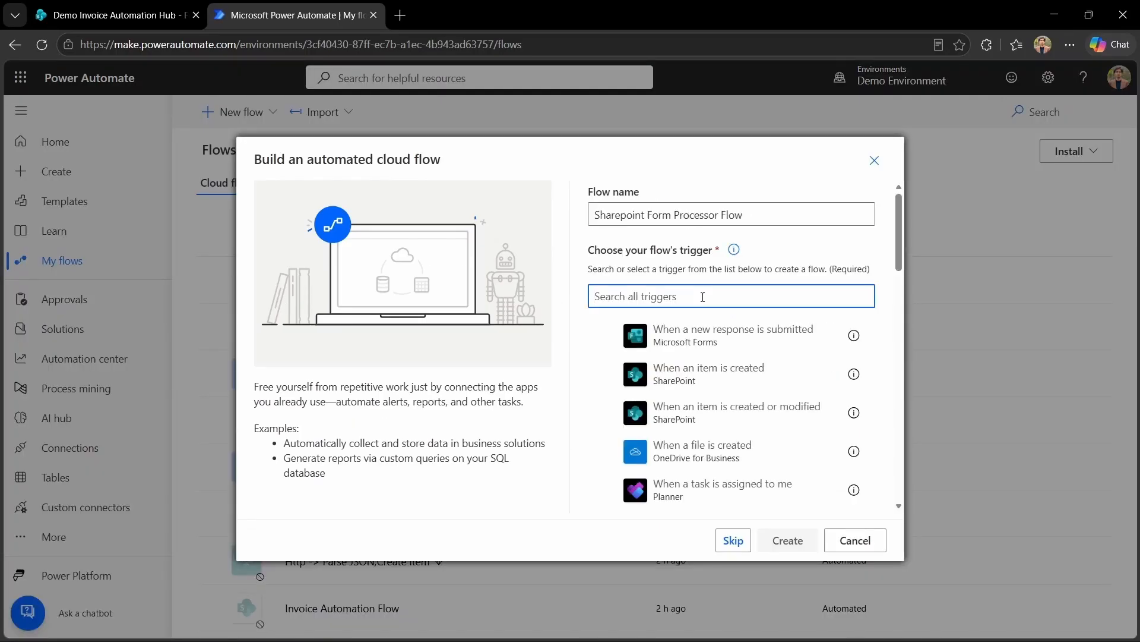
pyautogui.write('When a file is created in')
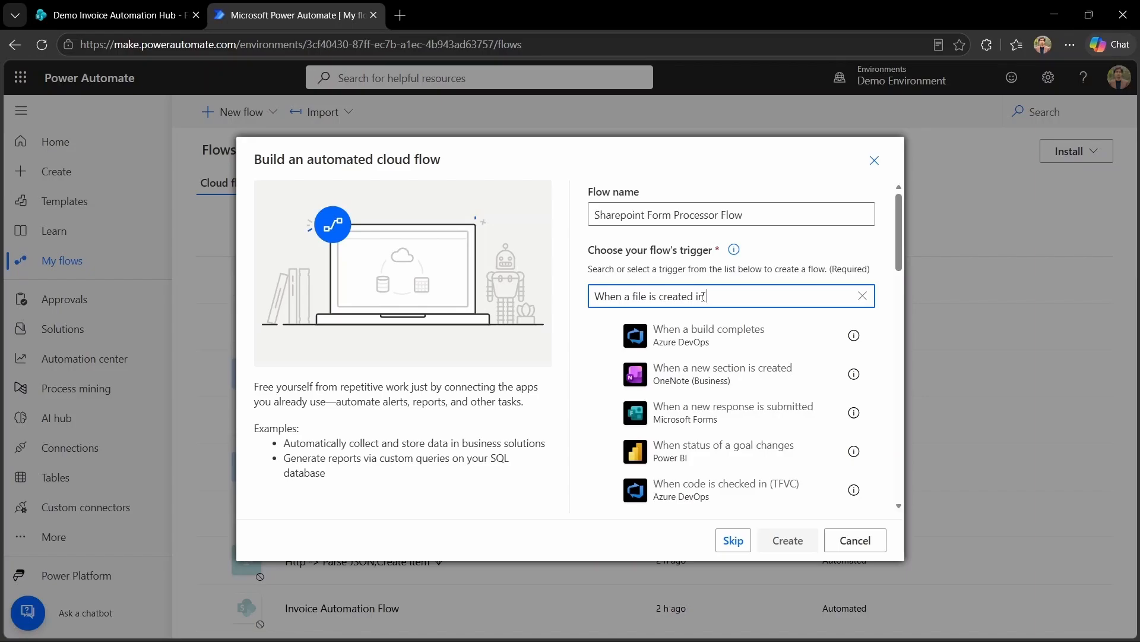
pyautogui.write(' Shar')
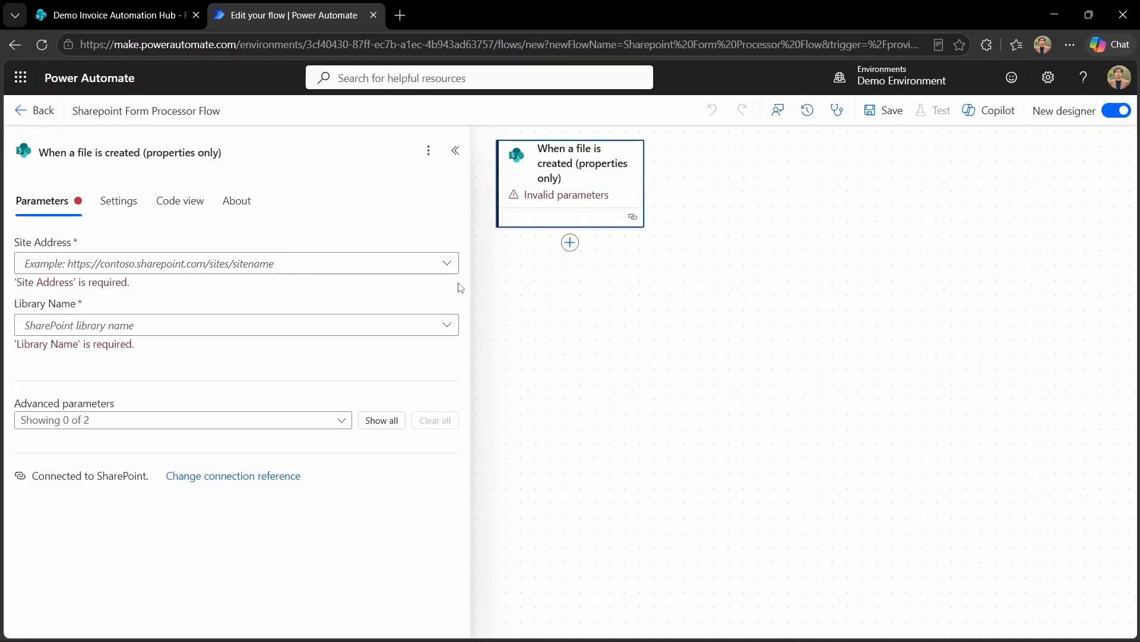
# Point the trigger at the Demo Invoice Automation Hub site, the Documents library and the Incoming_Forms folder.
pyautogui.click(449, 262)
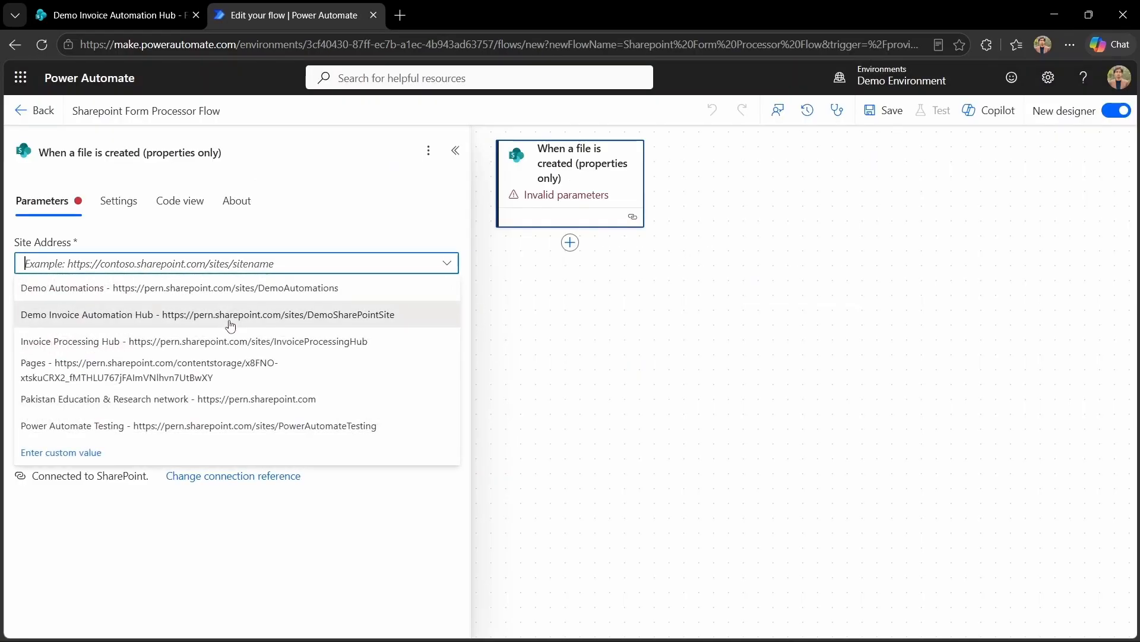
pyautogui.click(231, 326)
pyautogui.click(446, 310)
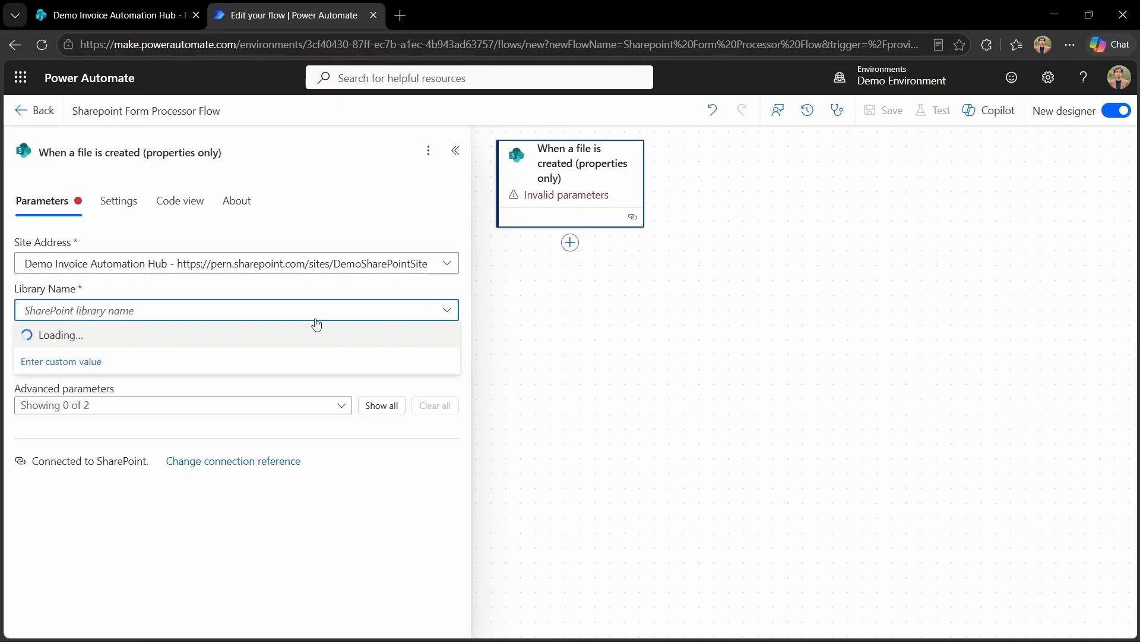
pyautogui.click(63, 335)
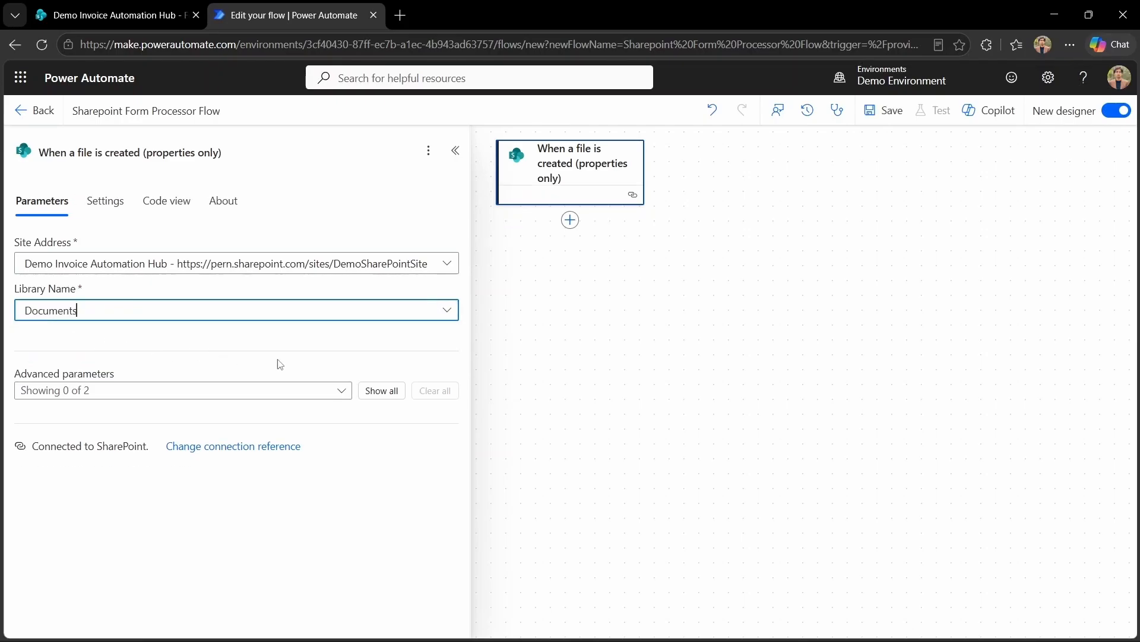
pyautogui.click(400, 401)
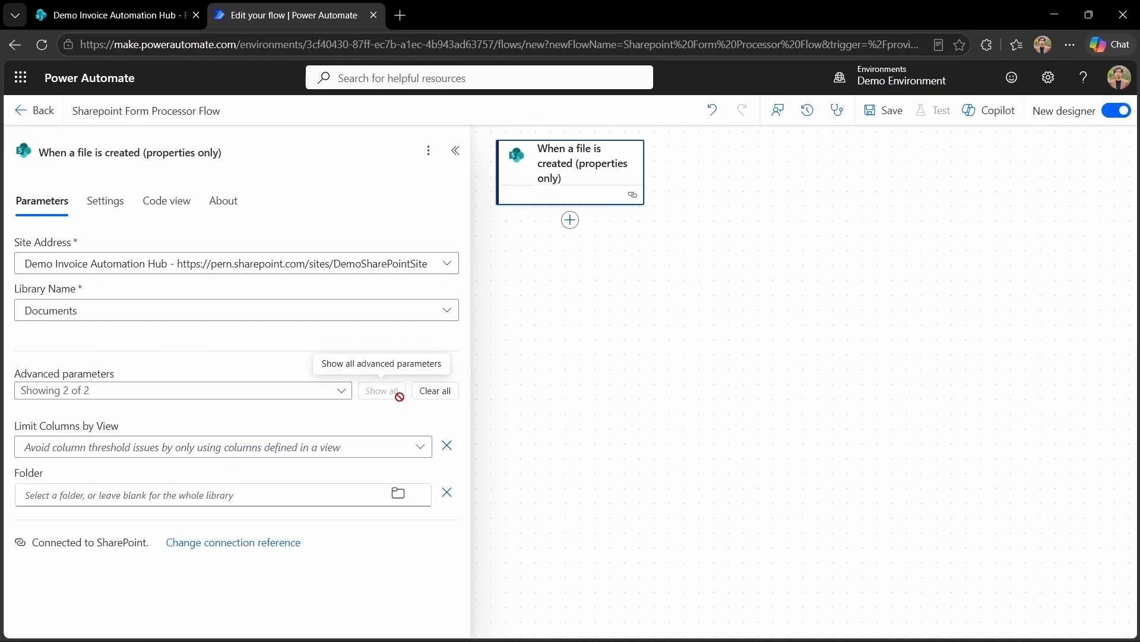
pyautogui.click(398, 493)
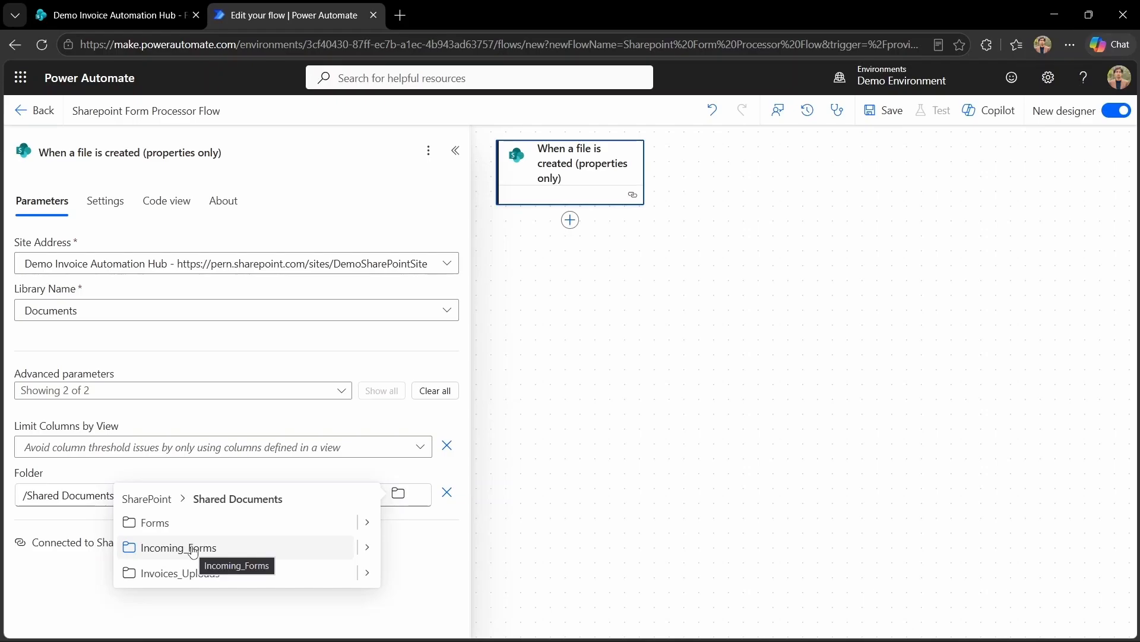
pyautogui.click(193, 549)
pyautogui.click(578, 315)
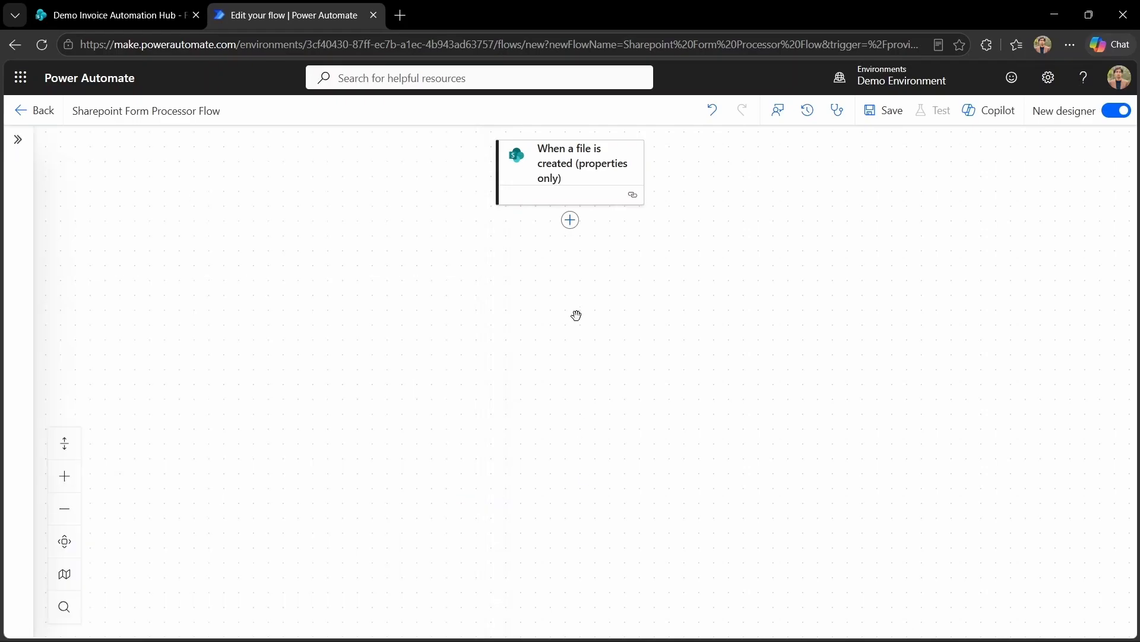
# Add a Delay action of 1 minute after the trigger.
pyautogui.click(571, 221)
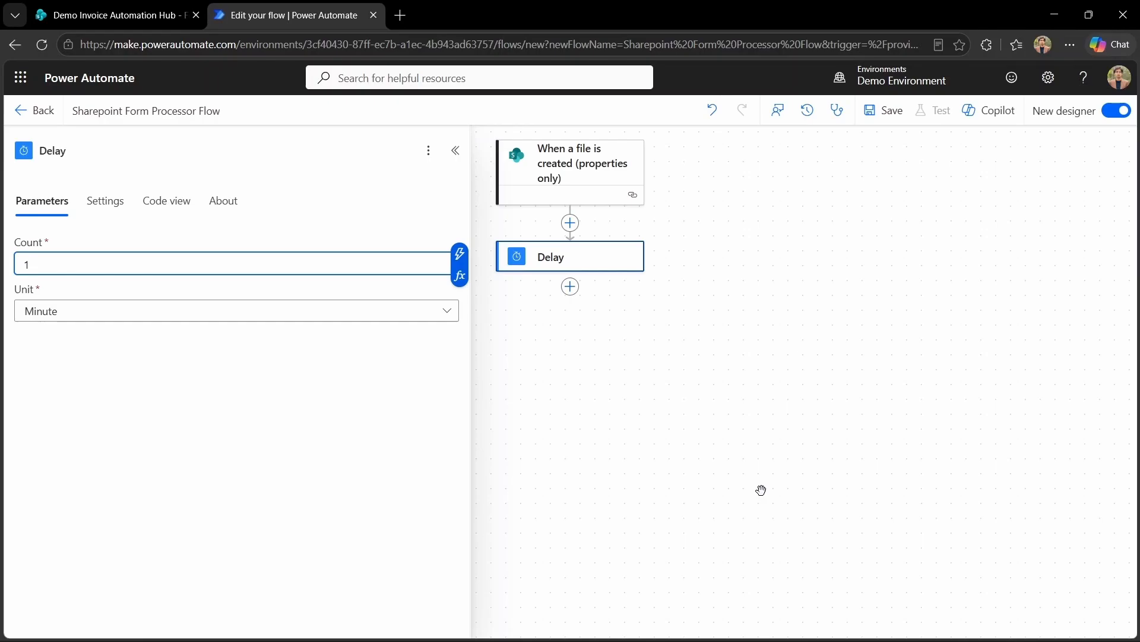
pyautogui.click(761, 489)
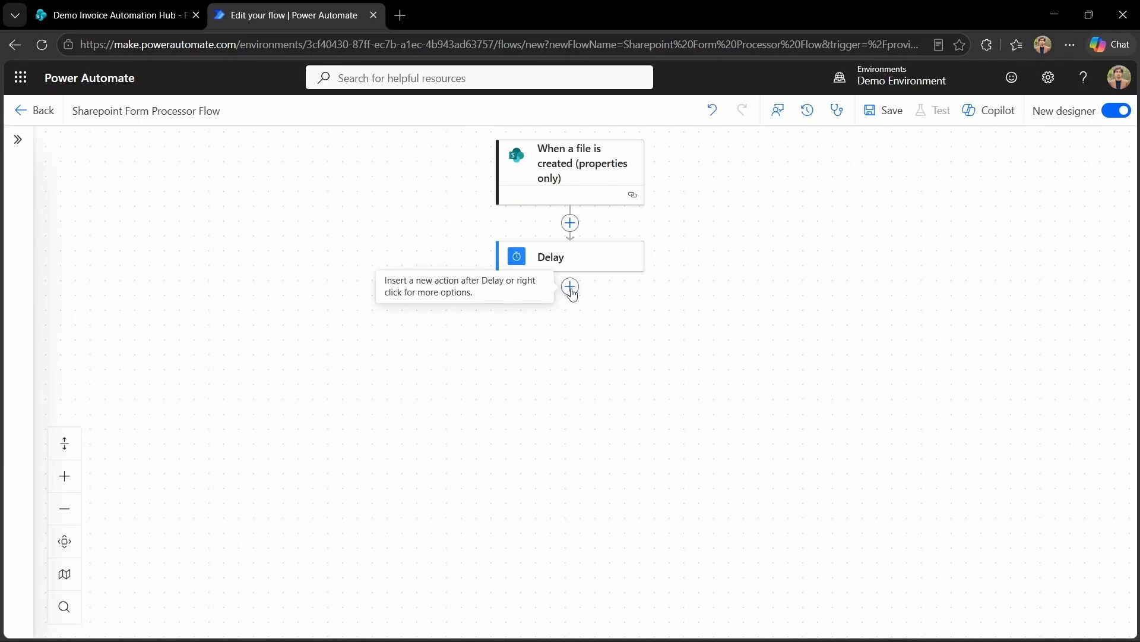
# Add a Get file content action after the delay for the Demo Invoice Automation Hub site, taking the file identifier from the trigger's dynamic content.
pyautogui.click(570, 287)
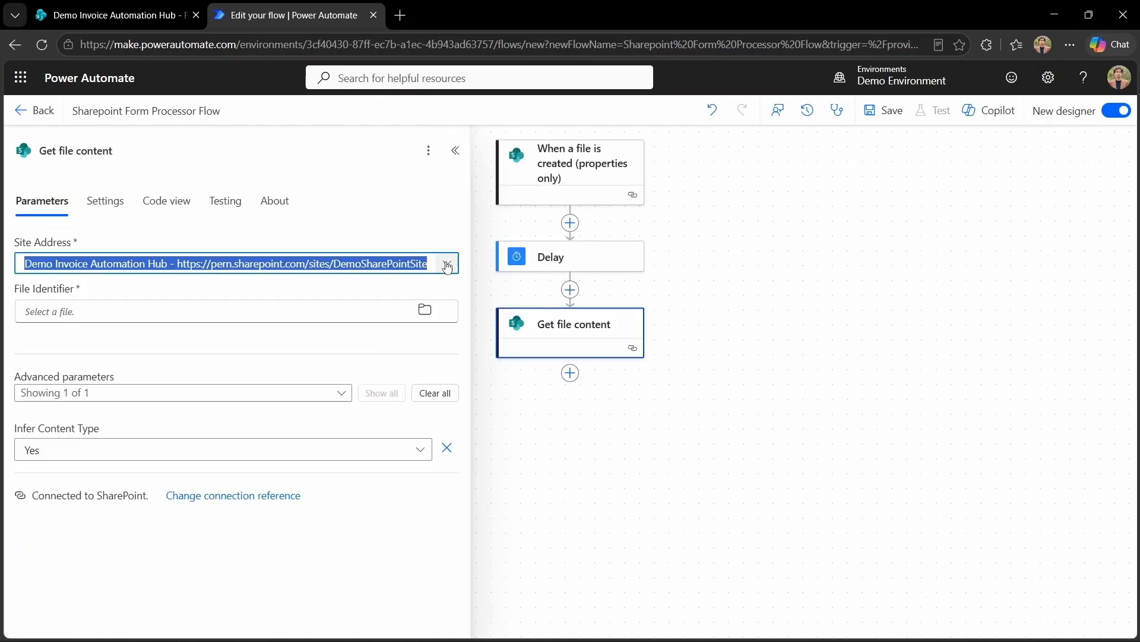
pyautogui.click(446, 263)
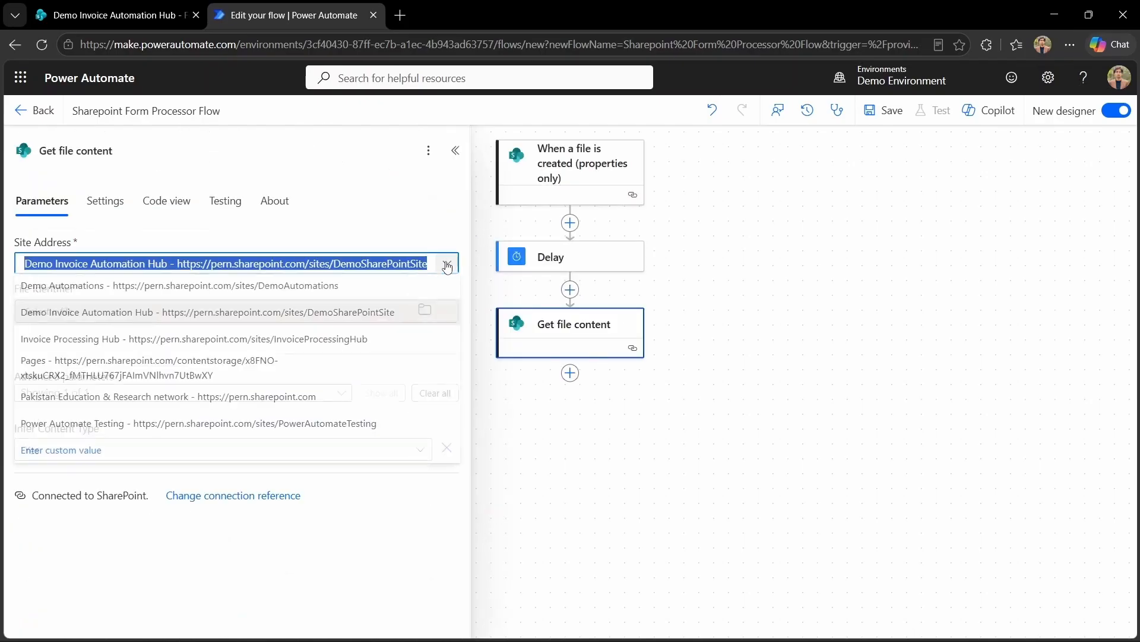
pyautogui.click(208, 315)
pyautogui.click(209, 311)
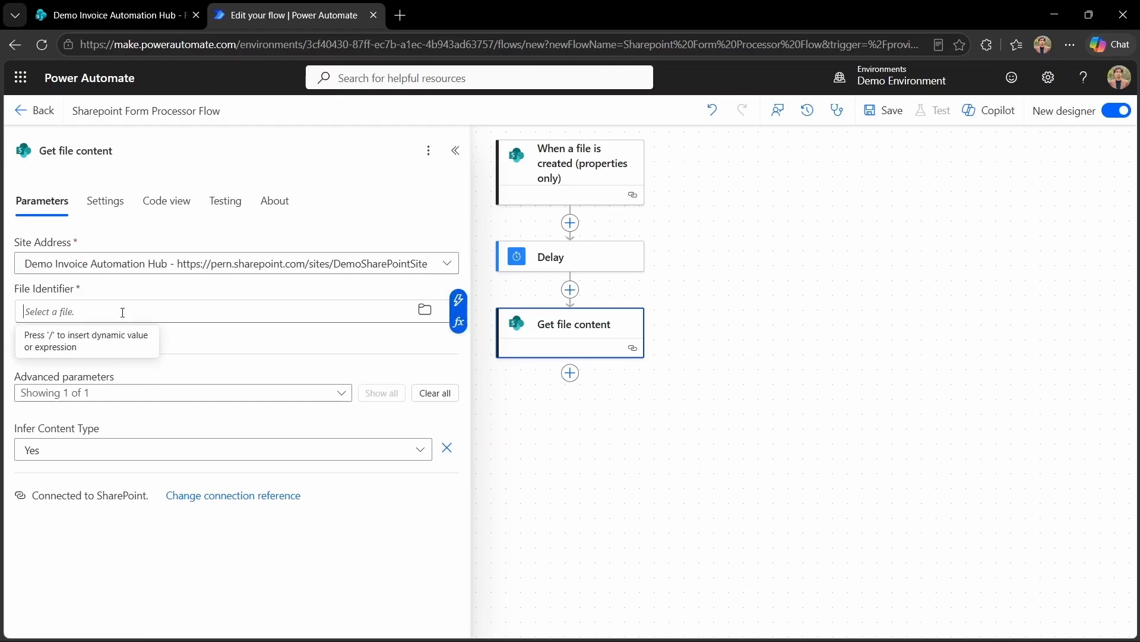
pyautogui.click(461, 308)
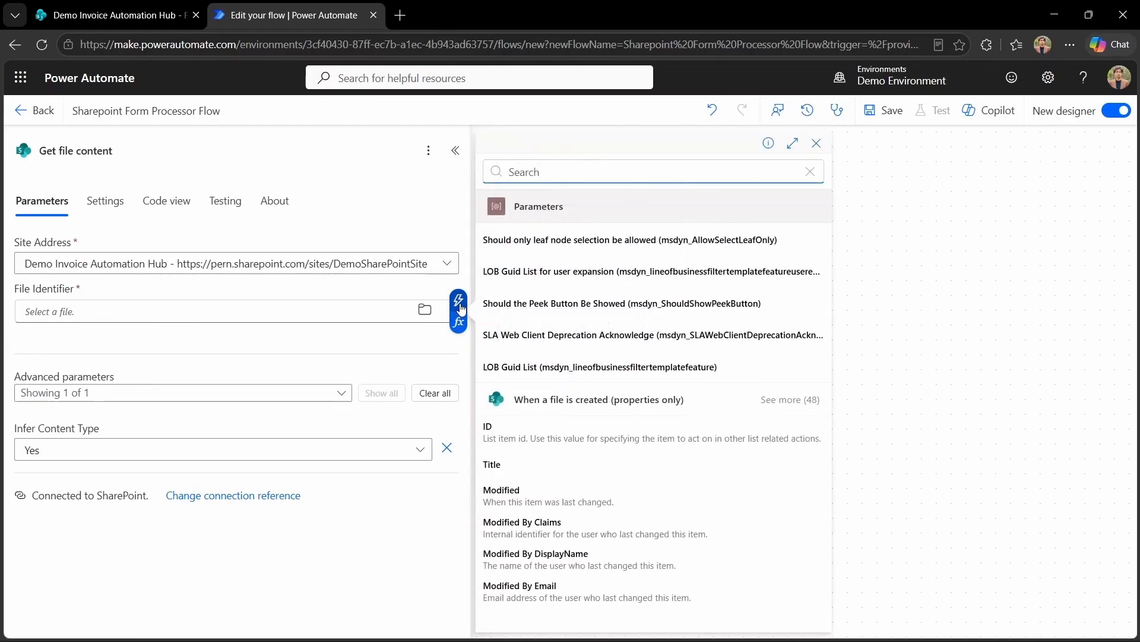
pyautogui.click(811, 402)
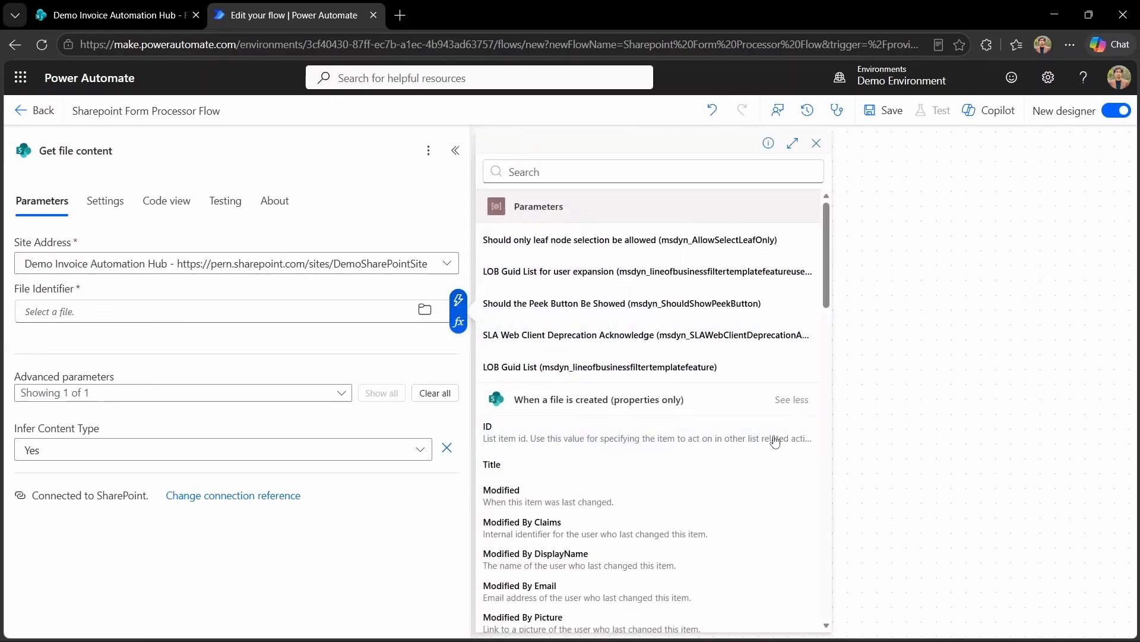
pyautogui.scroll(-10, 729, 487)
pyautogui.click(579, 461)
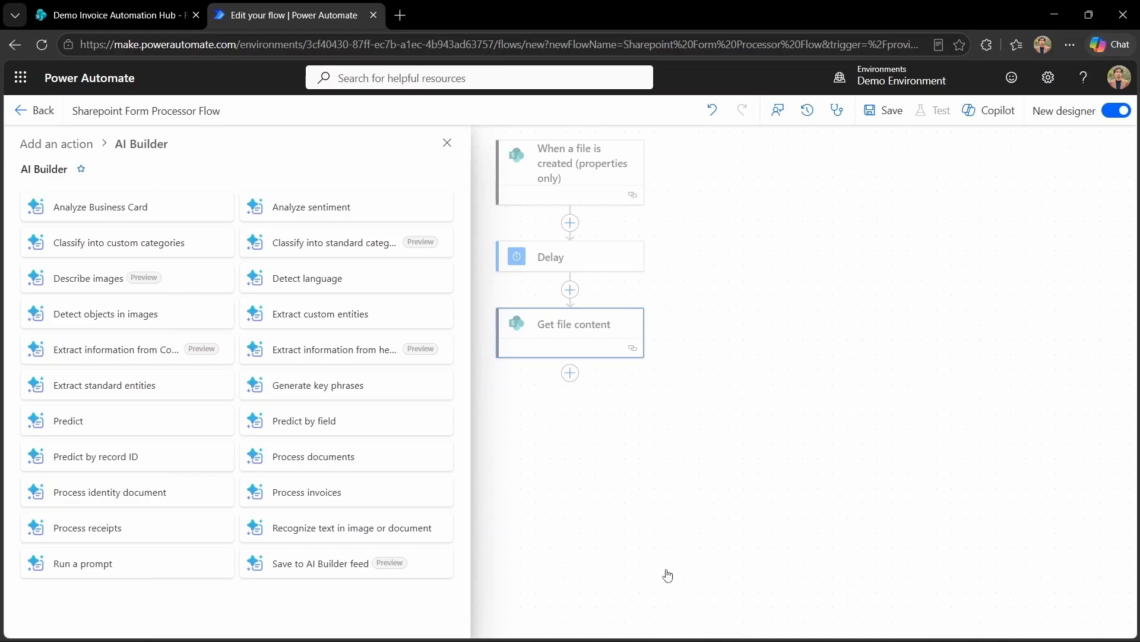
# Add an AI Builder Process documents action using PDF_Form_Processing_Model, form type PDF Document and the form expression body('Get_file_content').
pyautogui.click(380, 456)
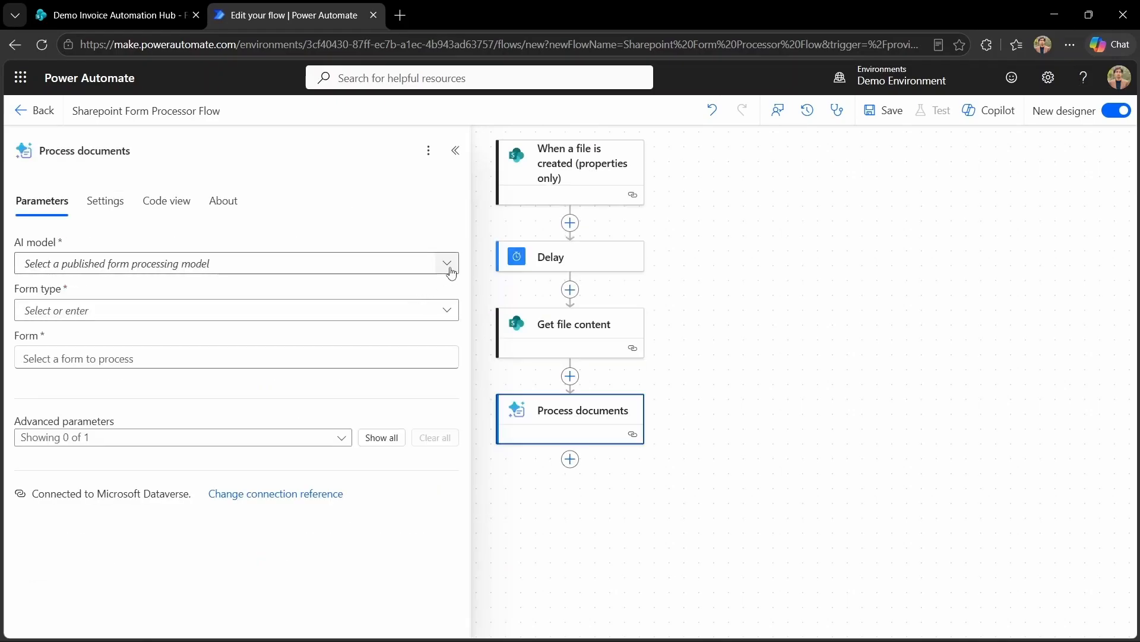
pyautogui.click(449, 266)
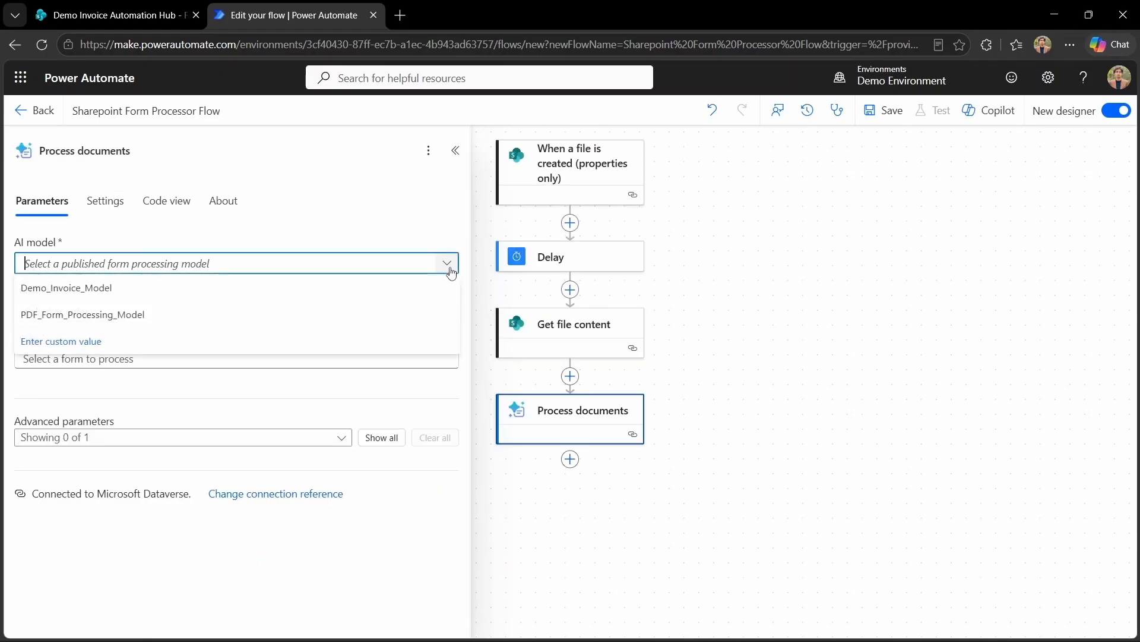
pyautogui.click(234, 319)
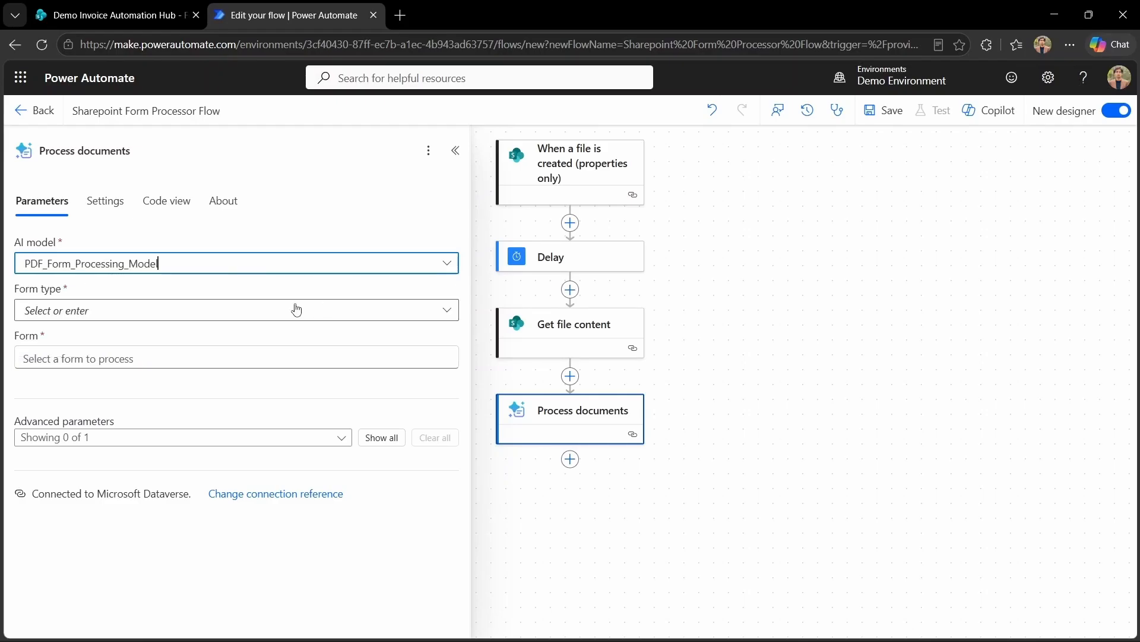
pyautogui.click(453, 311)
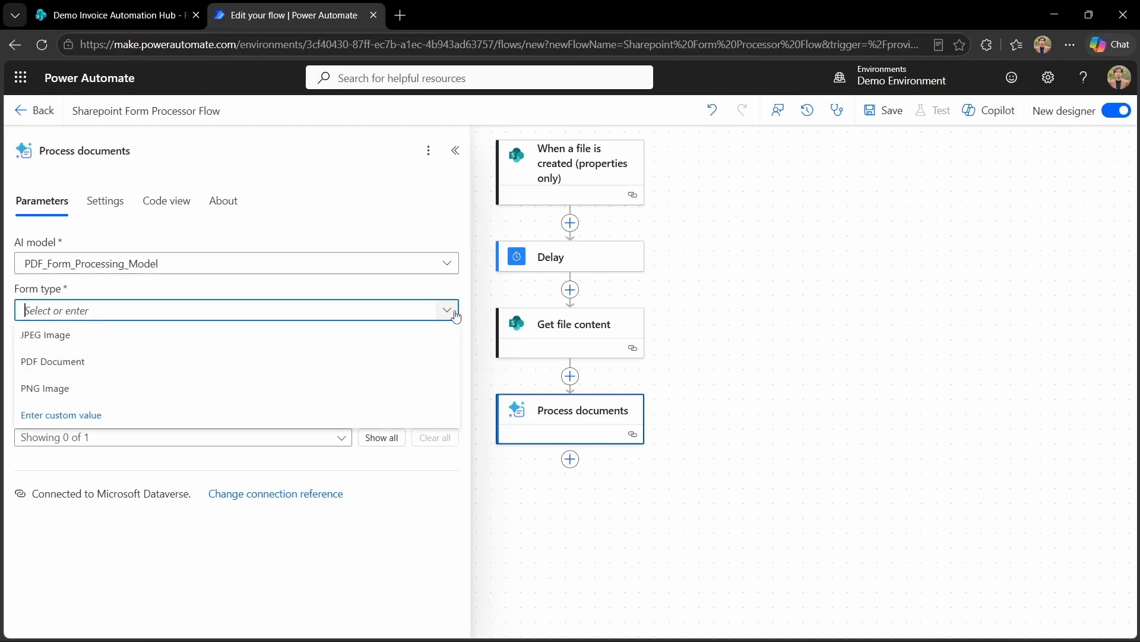
pyautogui.click(274, 359)
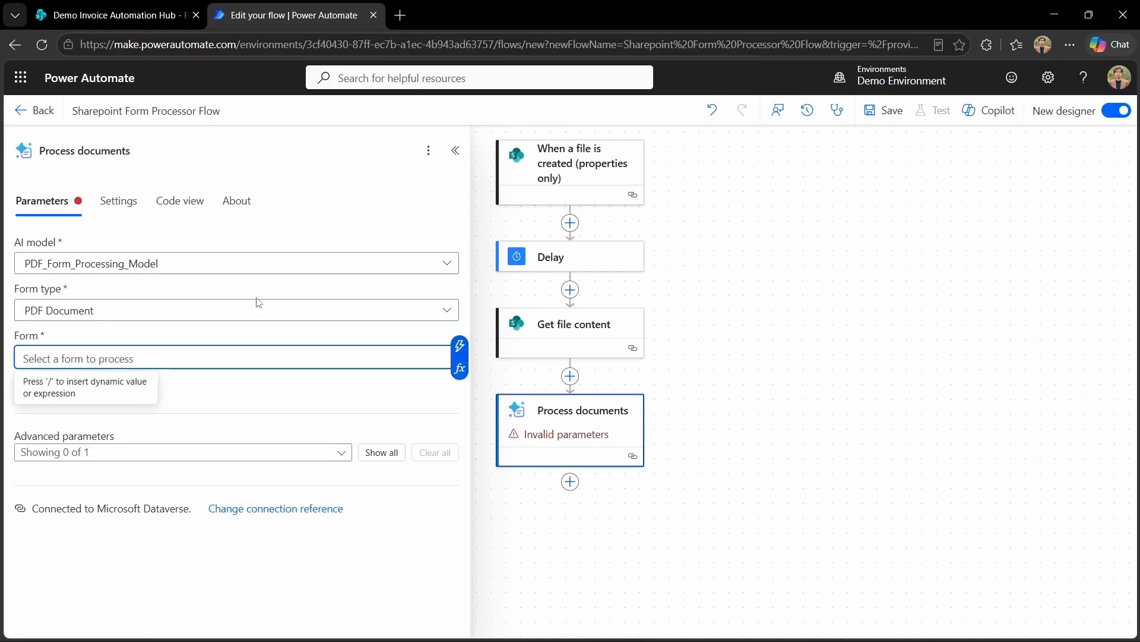
pyautogui.click(460, 368)
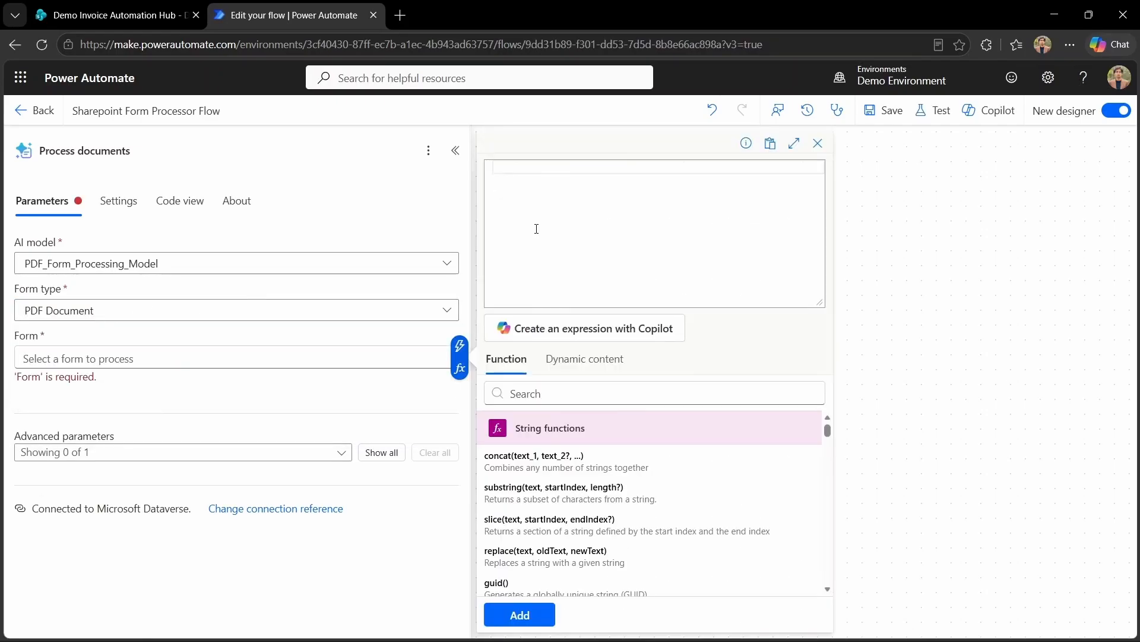
pyautogui.write("body('Get_file_content')")
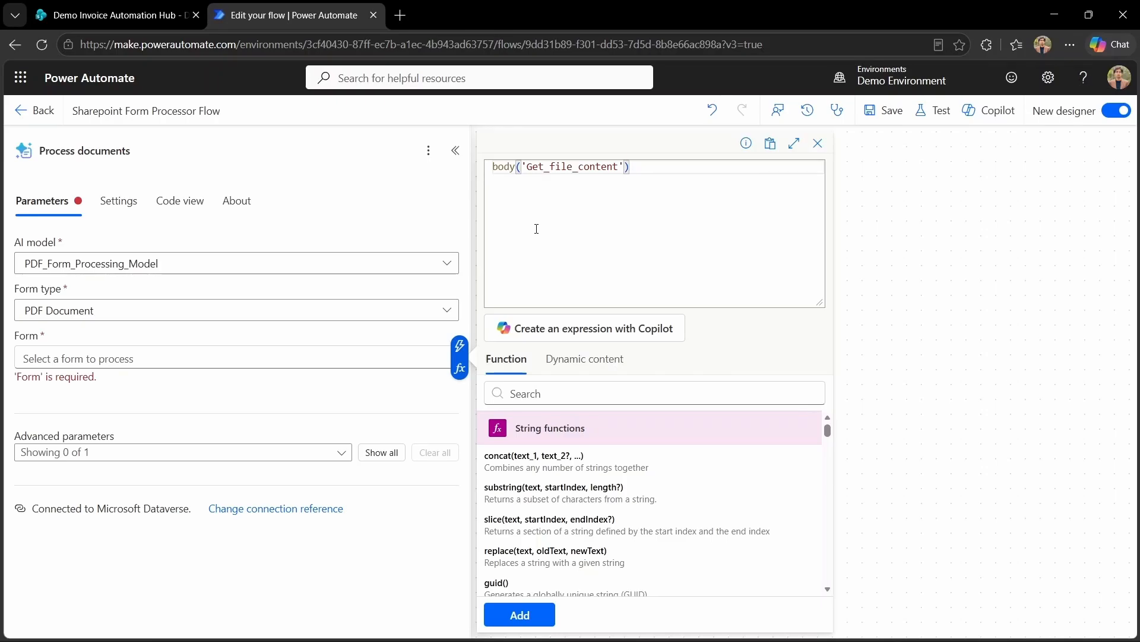
pyautogui.click(520, 614)
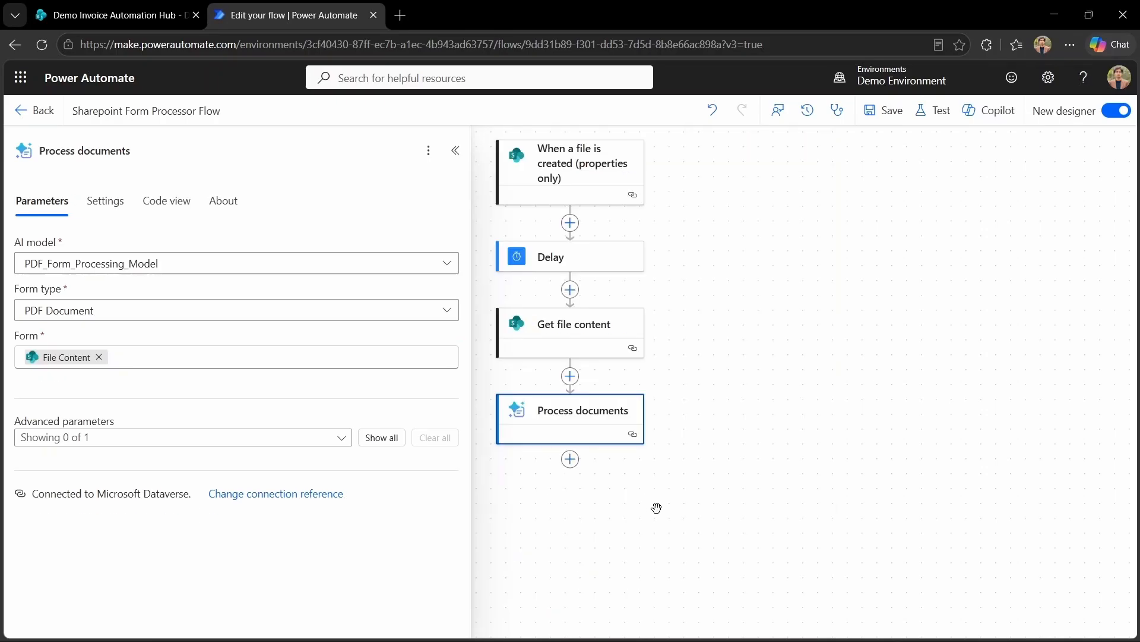
pyautogui.click(695, 516)
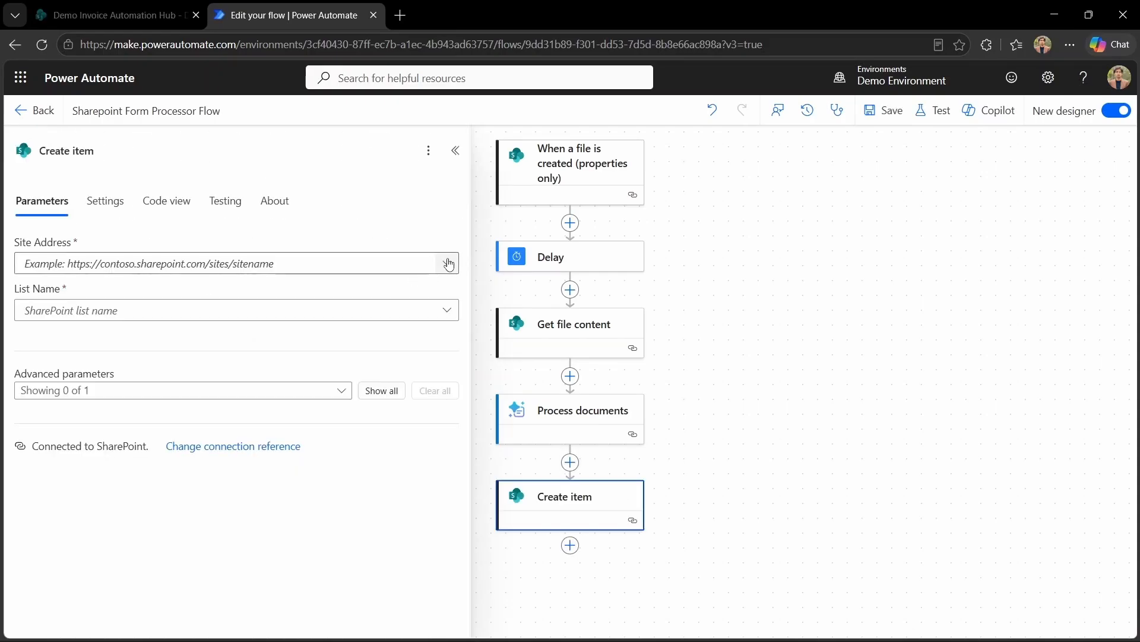
# Set the Create item action to the Form Submissions list on the Demo Invoice Automation Hub site and show all its advanced parameters.
pyautogui.click(446, 262)
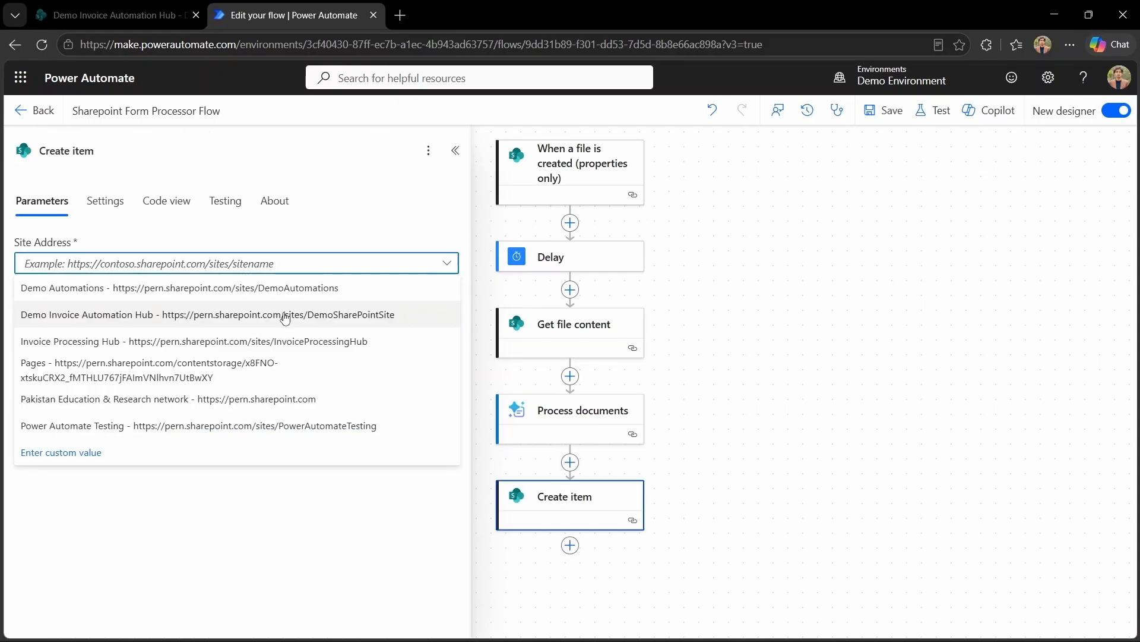
pyautogui.click(285, 316)
pyautogui.click(445, 310)
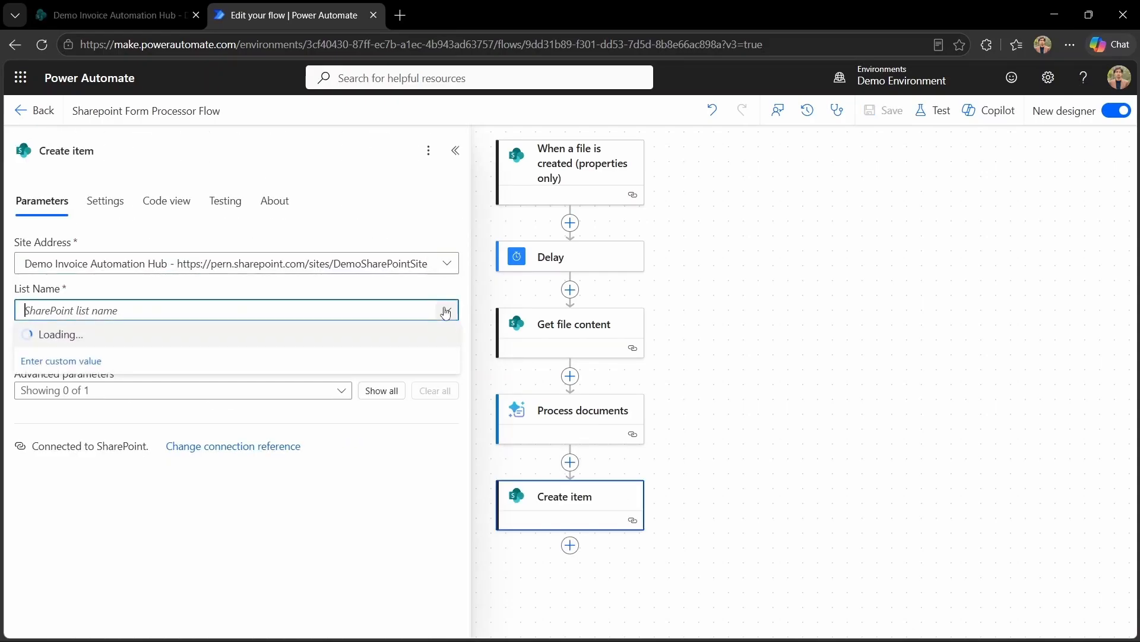
pyautogui.click(202, 334)
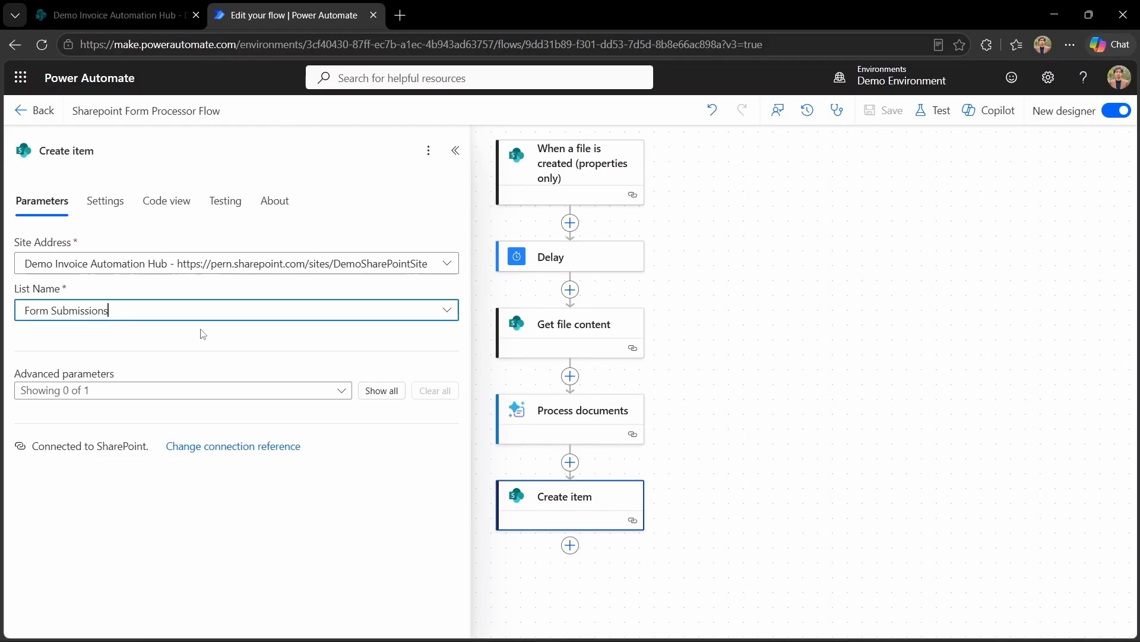
pyautogui.click(380, 390)
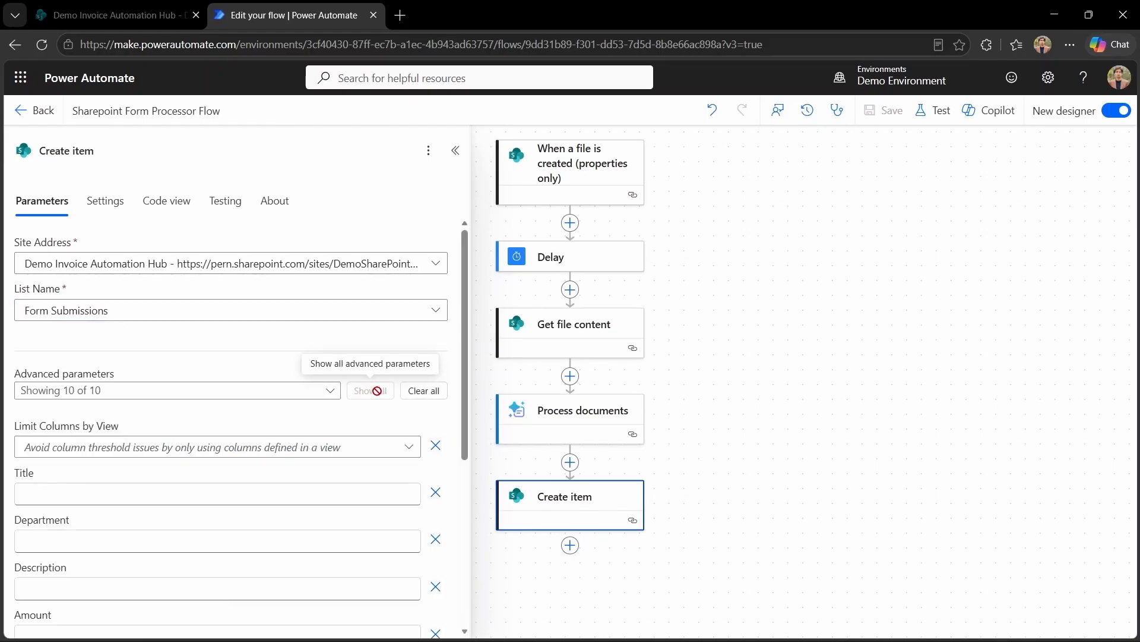
# Map the Create item action's Title column to the EmployeeName output of the Process documents action.
pyautogui.click(134, 488)
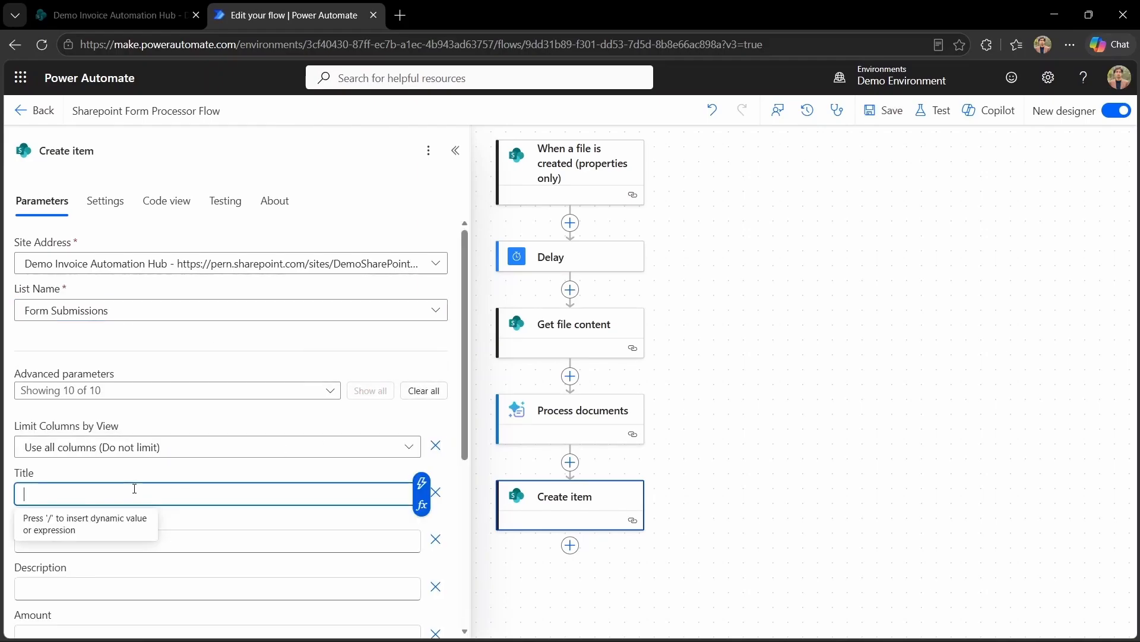
pyautogui.click(421, 486)
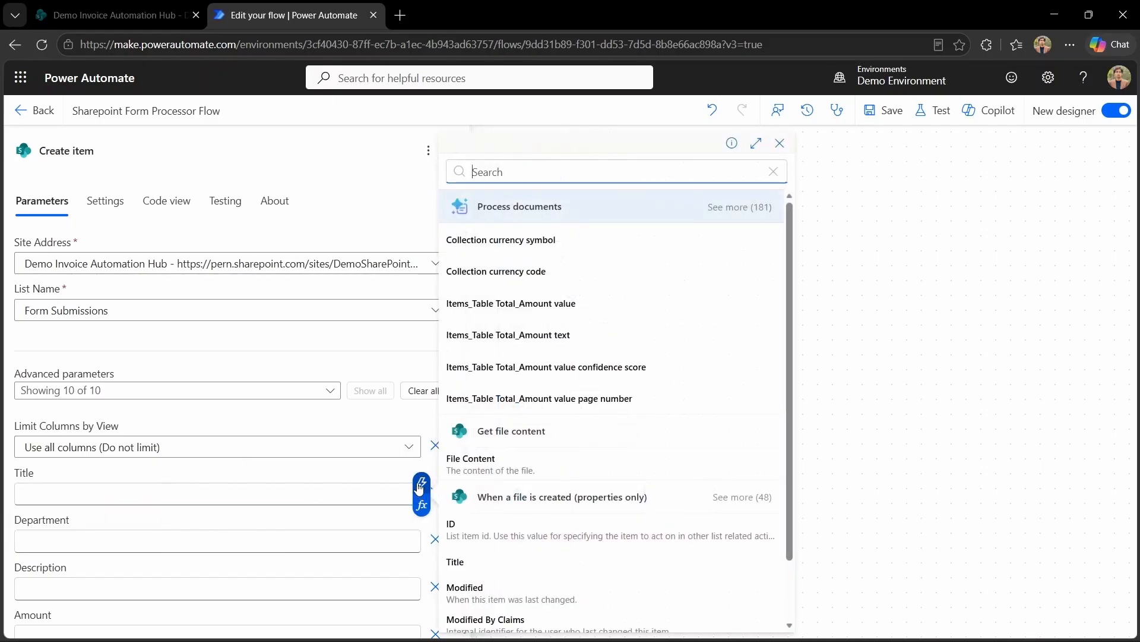
pyautogui.click(737, 207)
pyautogui.scroll(-10, 693, 398)
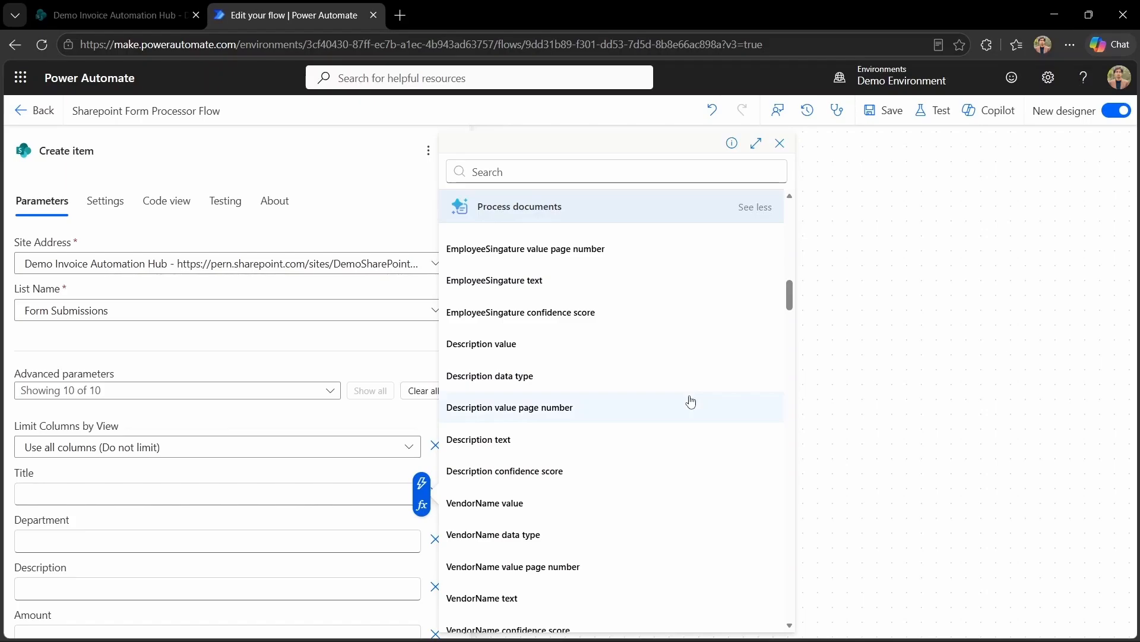
pyautogui.scroll(-3, 690, 402)
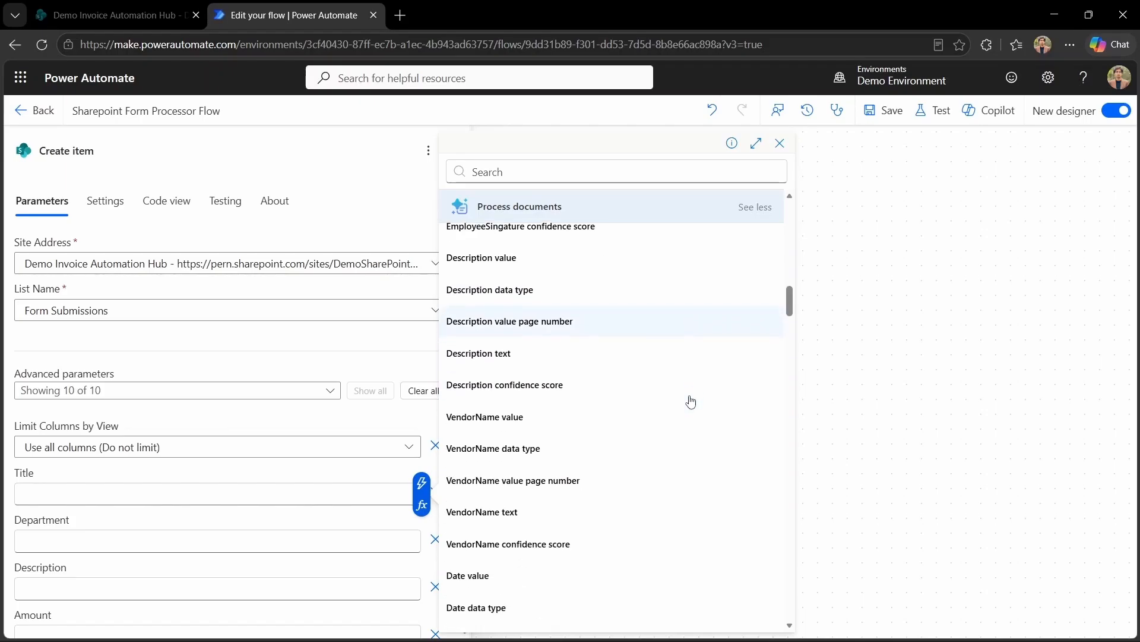
pyautogui.scroll(-6, 691, 402)
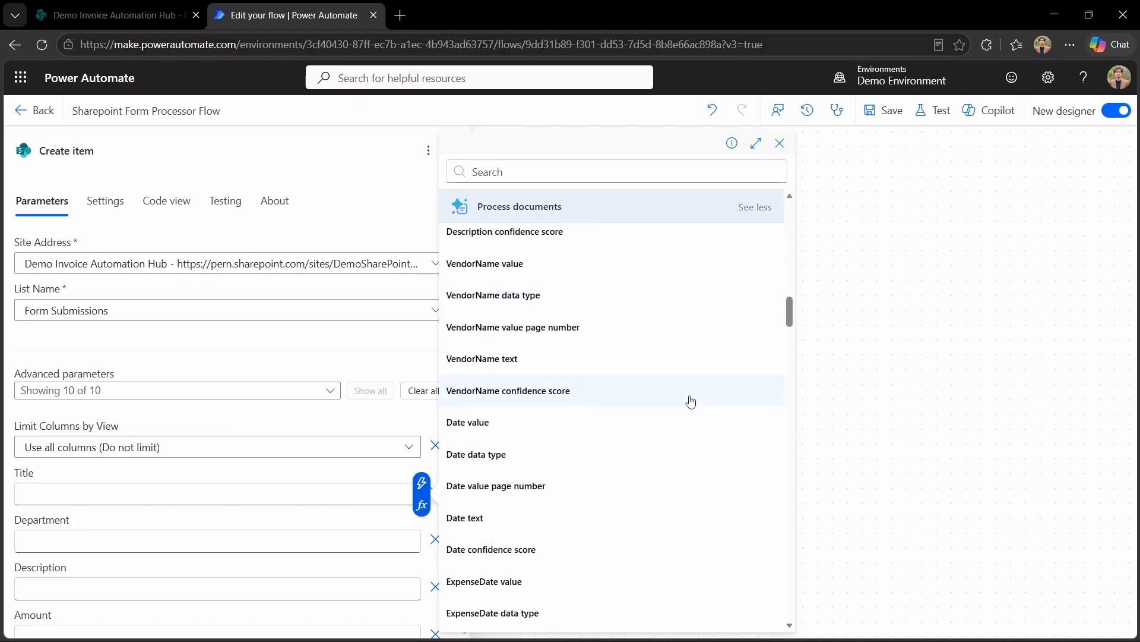
pyautogui.scroll(-2, 691, 402)
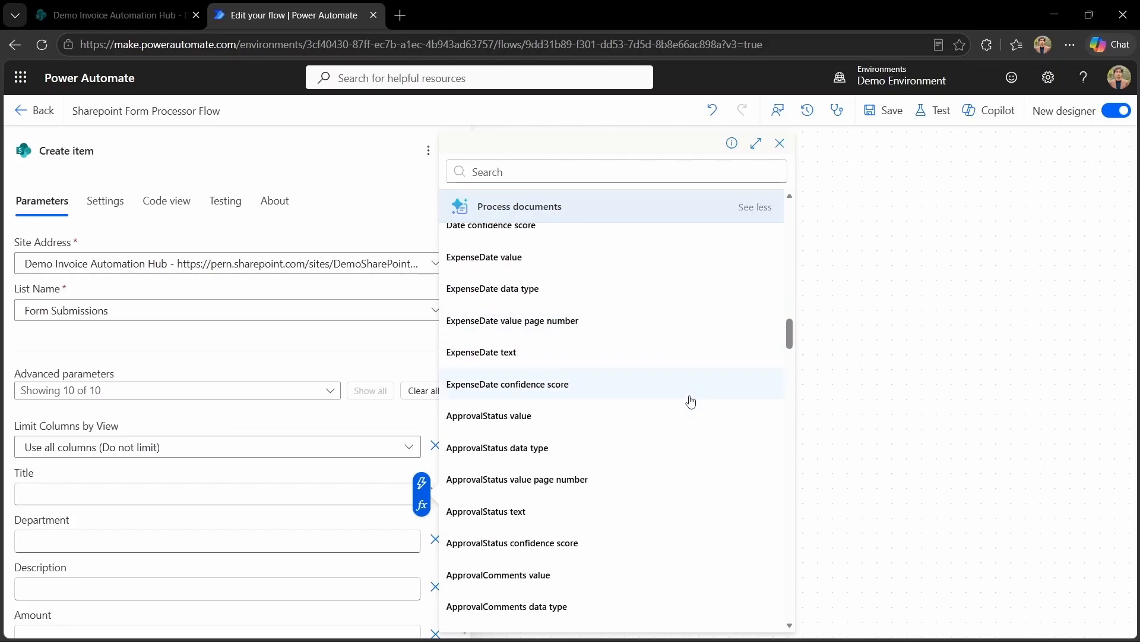
pyautogui.scroll(-12, 691, 403)
pyautogui.scroll(-20, 691, 402)
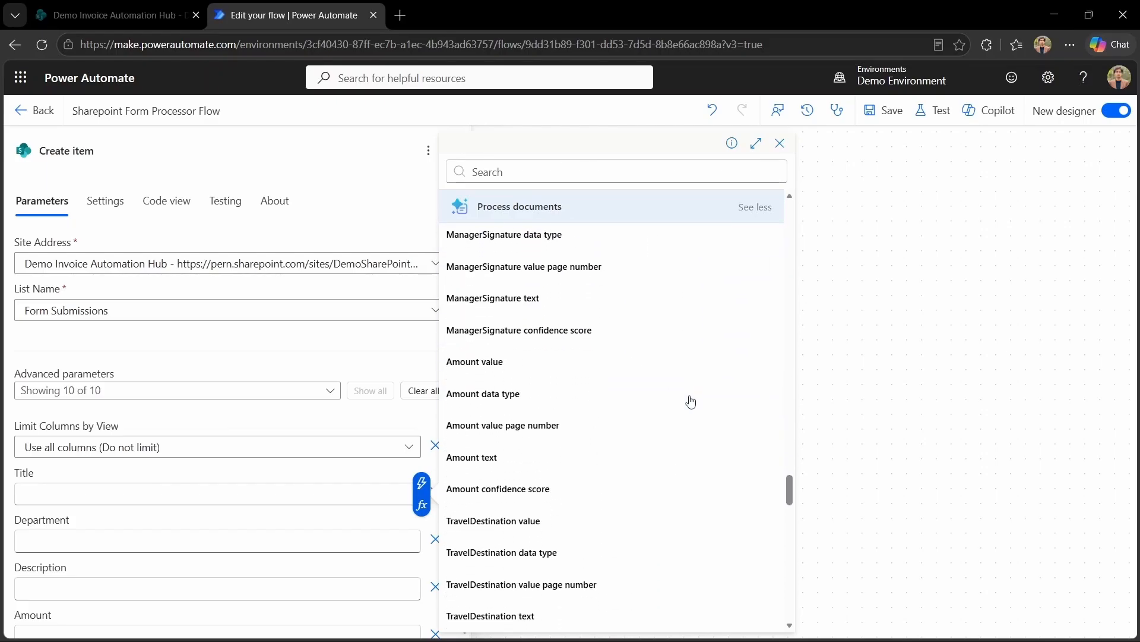
pyautogui.scroll(-10, 691, 402)
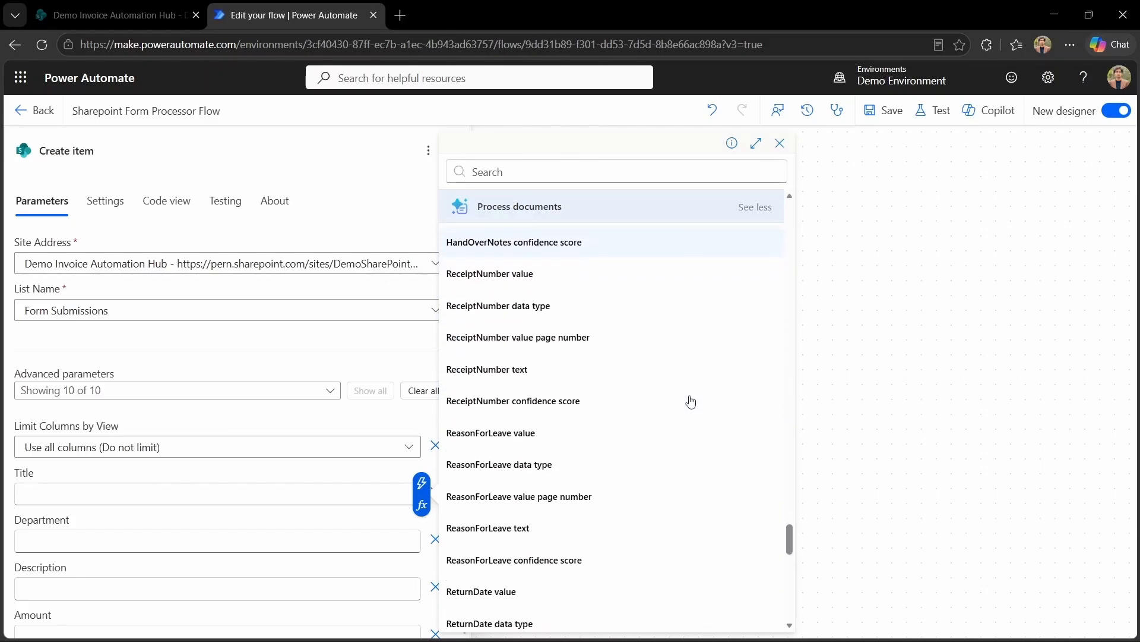
pyautogui.scroll(-8, 691, 402)
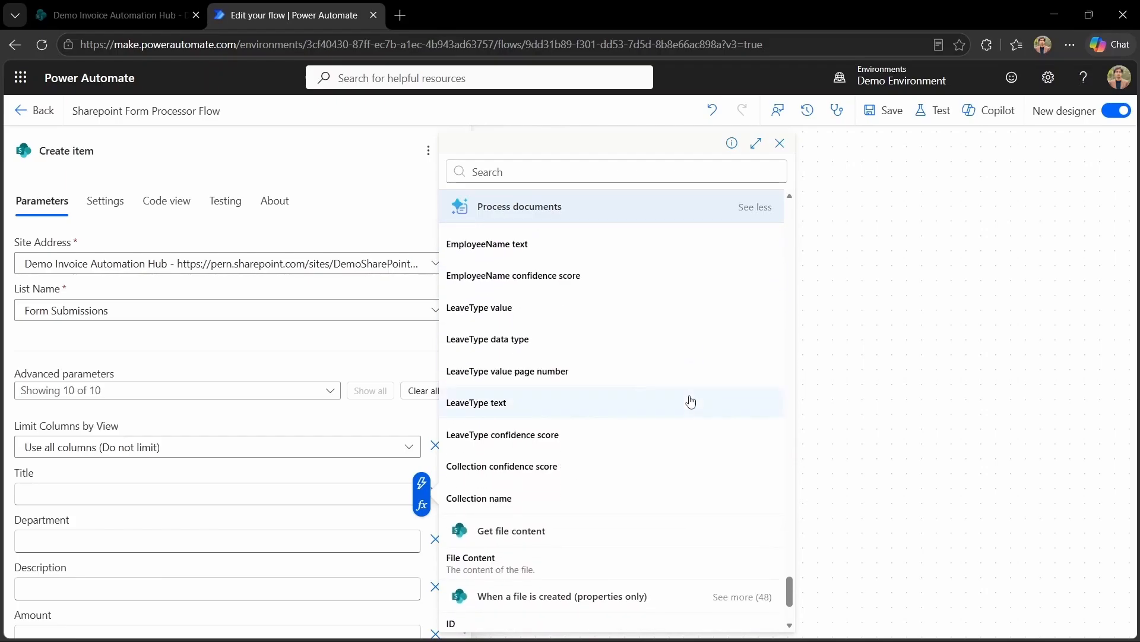
pyautogui.scroll(1, 691, 402)
pyautogui.scroll(1, 691, 402)
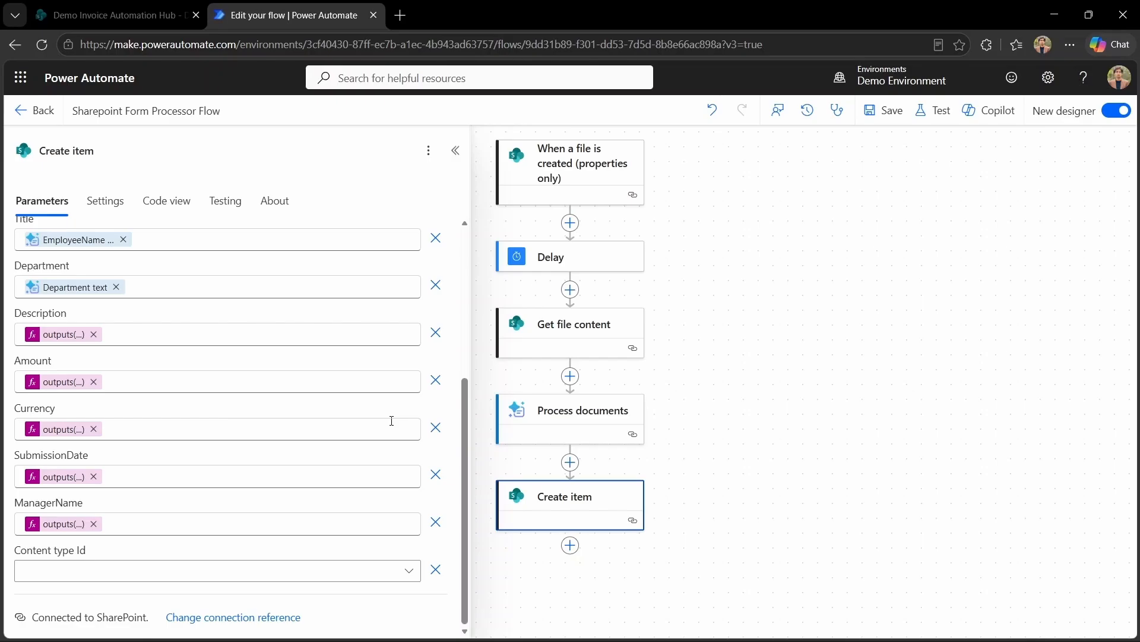
# Save the flow and start a manual test run.
pyautogui.scroll(5, 383, 380)
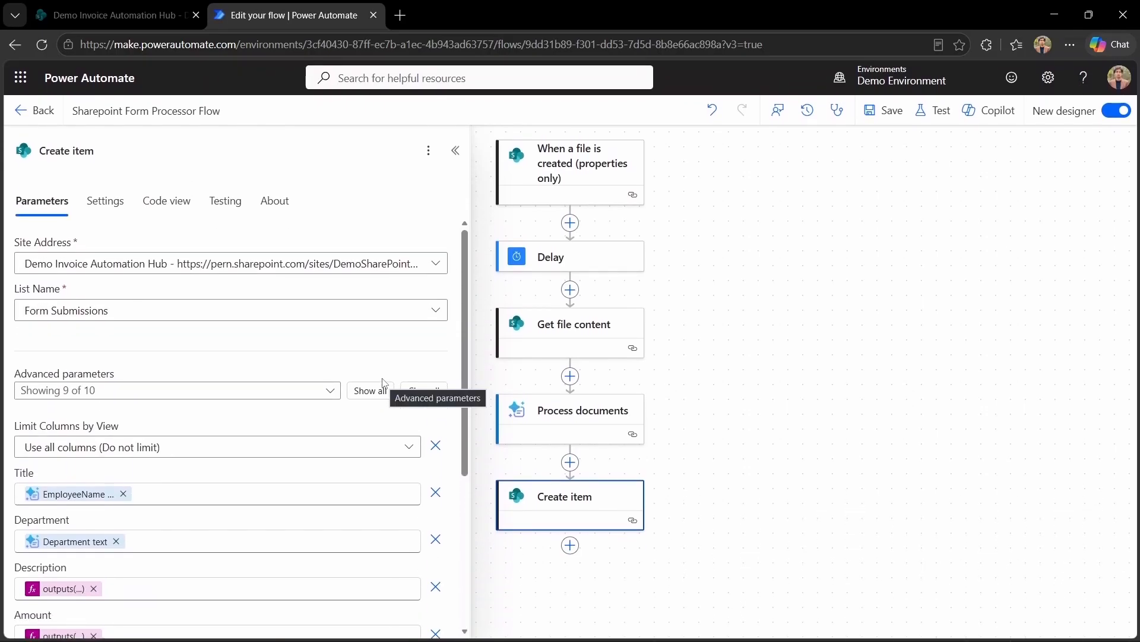
pyautogui.click(885, 113)
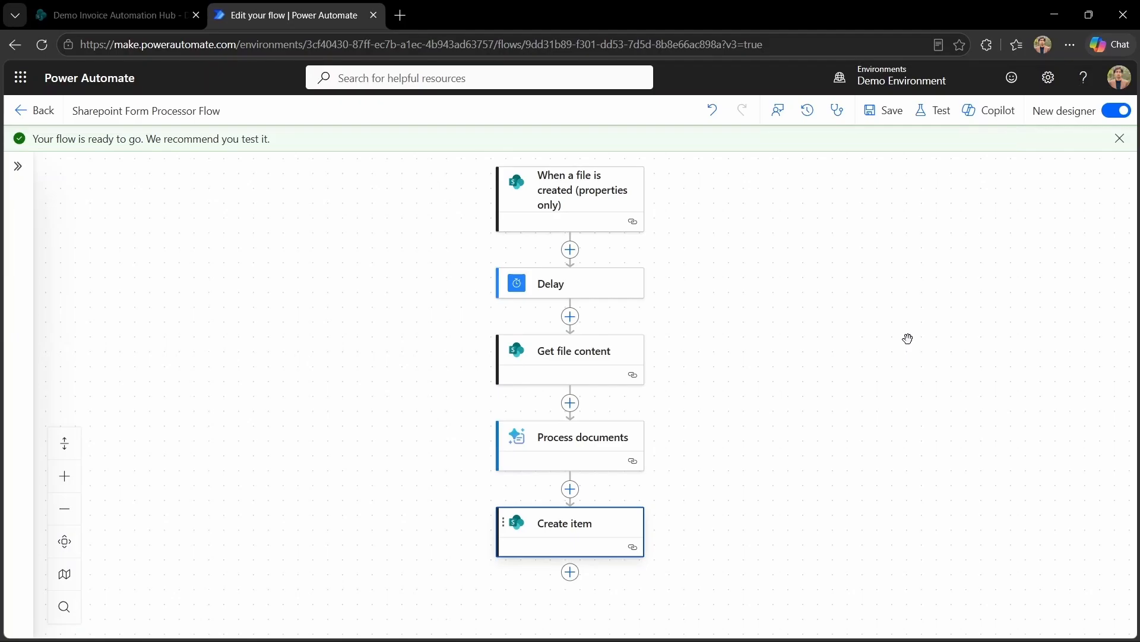
pyautogui.click(937, 110)
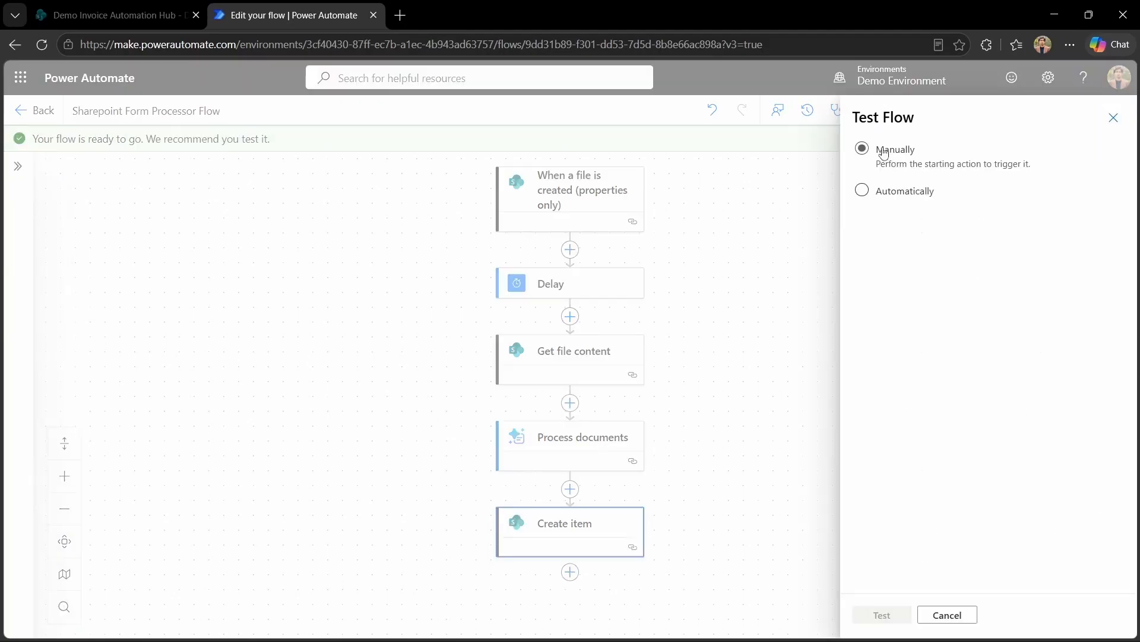
pyautogui.click(880, 621)
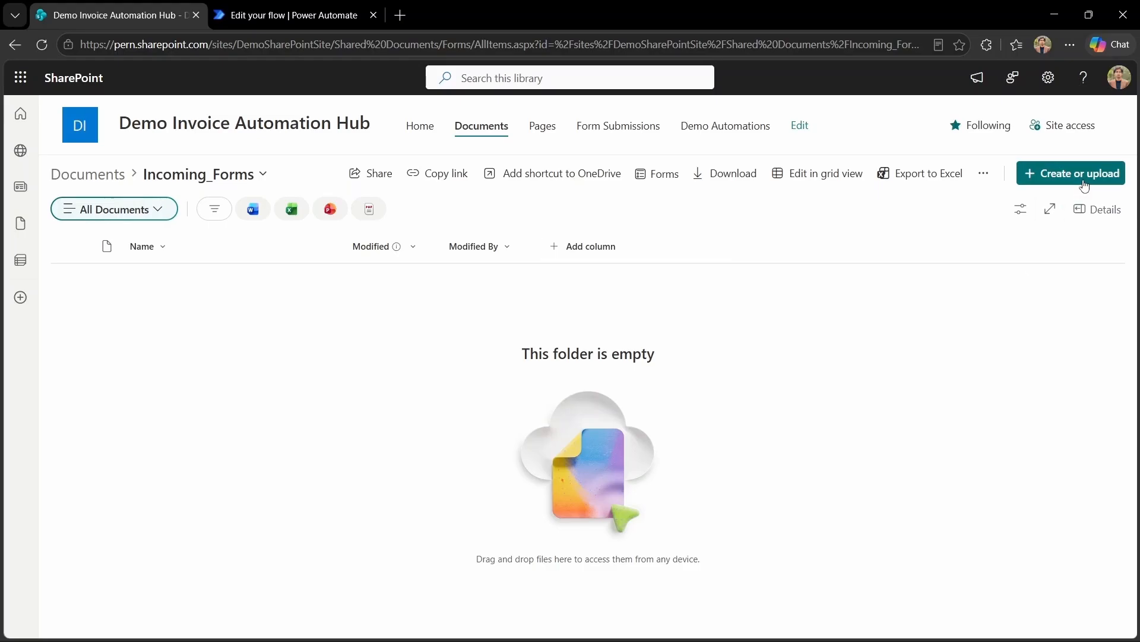
# In SharePoint's Incoming_Forms folder, upload the five Form1_Expense_Claim PDFs and Form2_Purchase_Order - 2 to trigger the flow.
pyautogui.click(1079, 174)
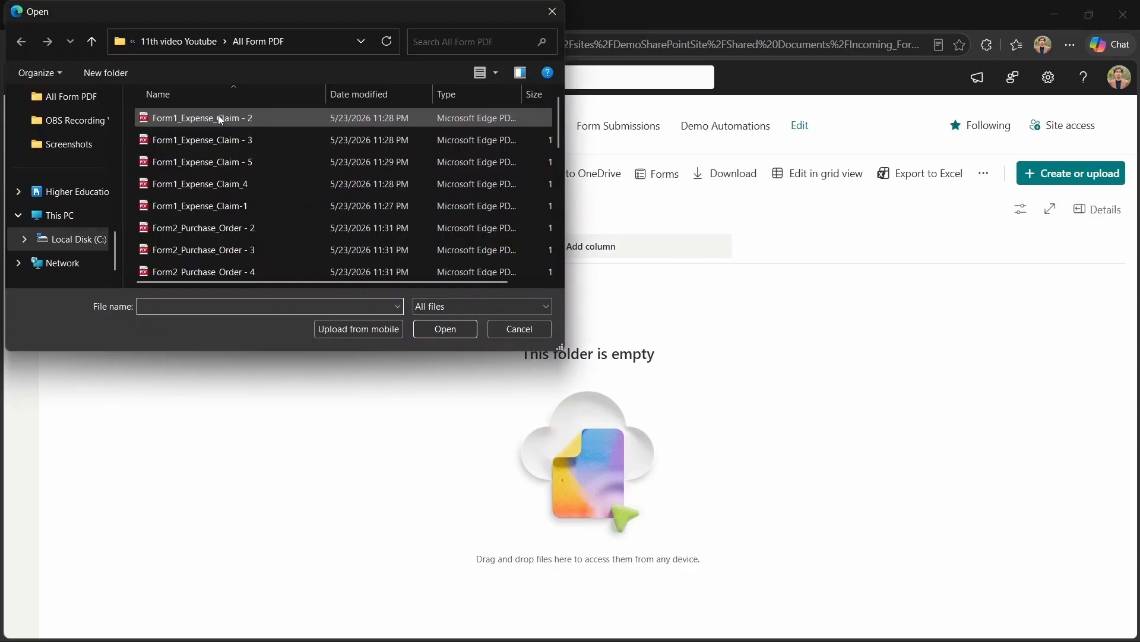
pyautogui.click(215, 117)
pyautogui.keyDown('ctrl'); pyautogui.click(211, 143); pyautogui.keyUp('ctrl')
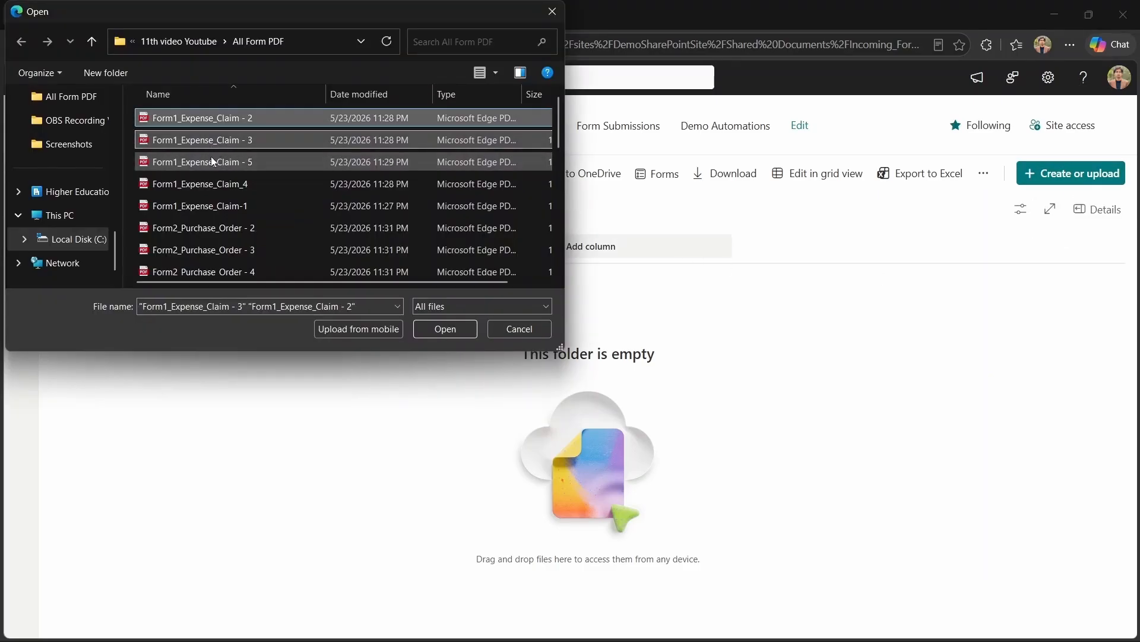
pyautogui.keyDown('ctrl'); pyautogui.click(211, 162); pyautogui.keyUp('ctrl')
pyautogui.keyDown('ctrl'); pyautogui.click(214, 186); pyautogui.keyUp('ctrl')
pyautogui.keyDown('ctrl'); pyautogui.click(206, 205); pyautogui.keyUp('ctrl')
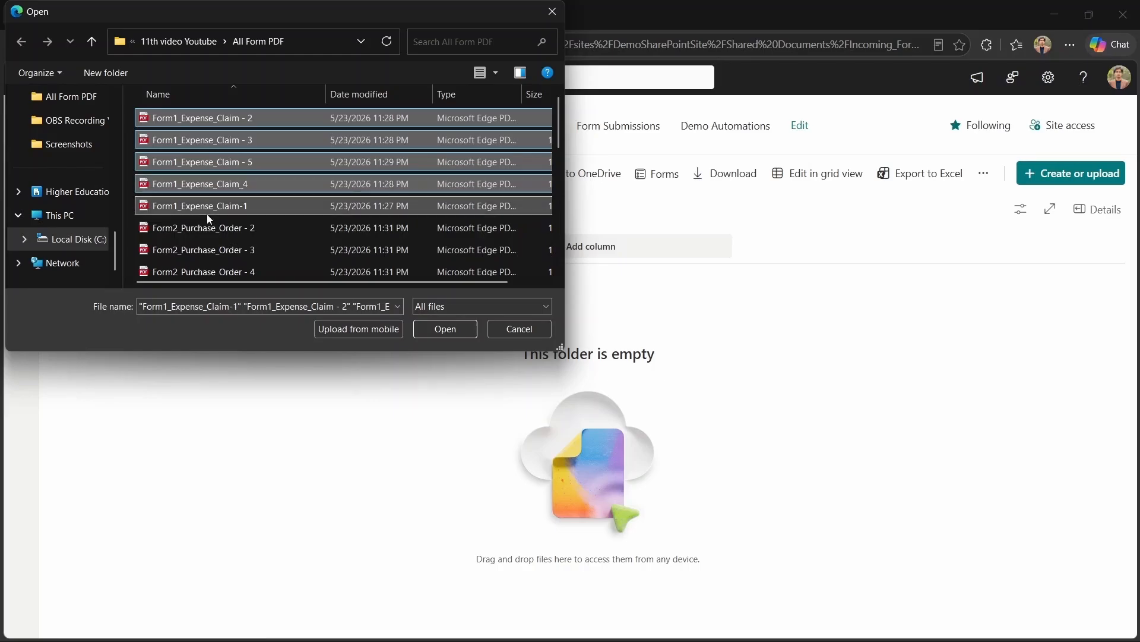
pyautogui.keyDown('ctrl'); pyautogui.click(211, 228); pyautogui.keyUp('ctrl')
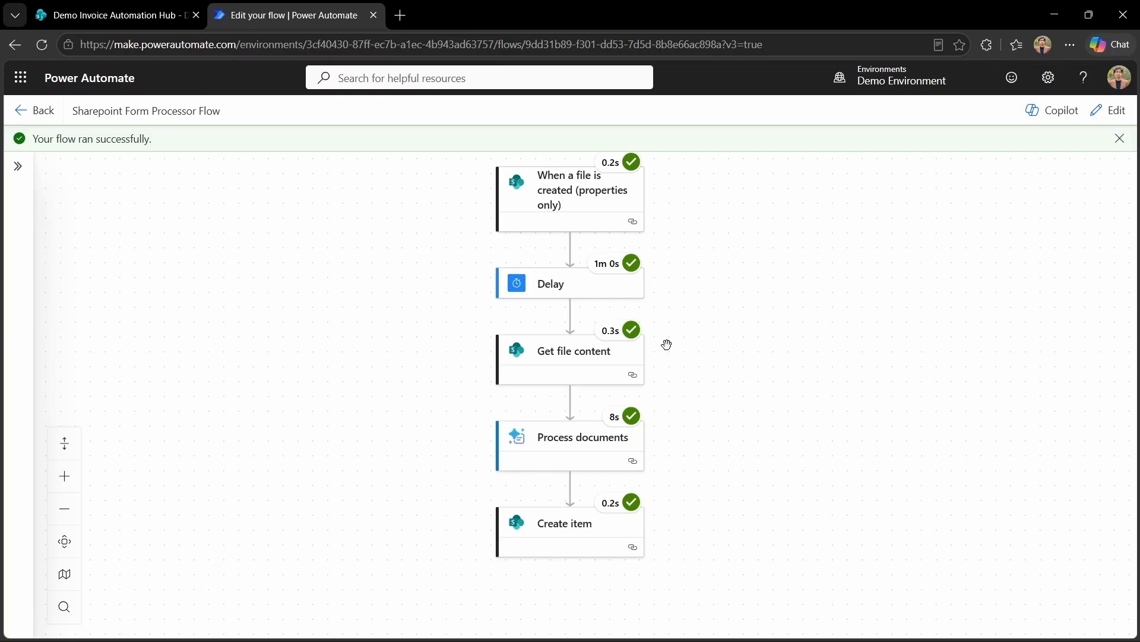
# Check the refreshed Form Submissions list in SharePoint for the recorded form entries, and return to the flow run in Power Automate.
pyautogui.click(122, 16)
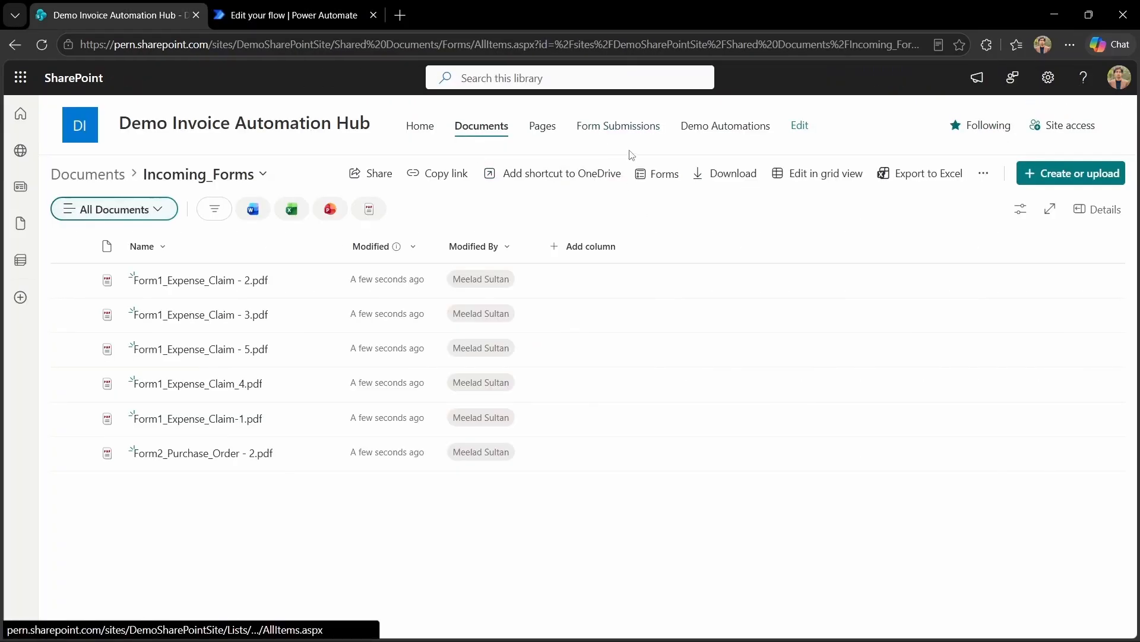
pyautogui.click(618, 127)
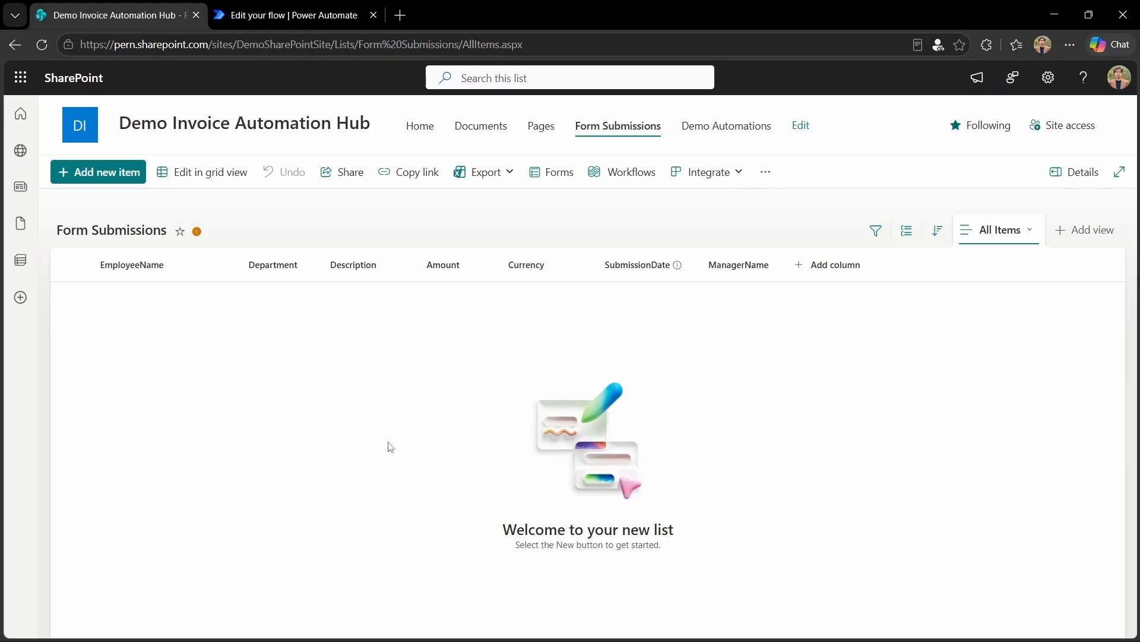
pyautogui.click(42, 45)
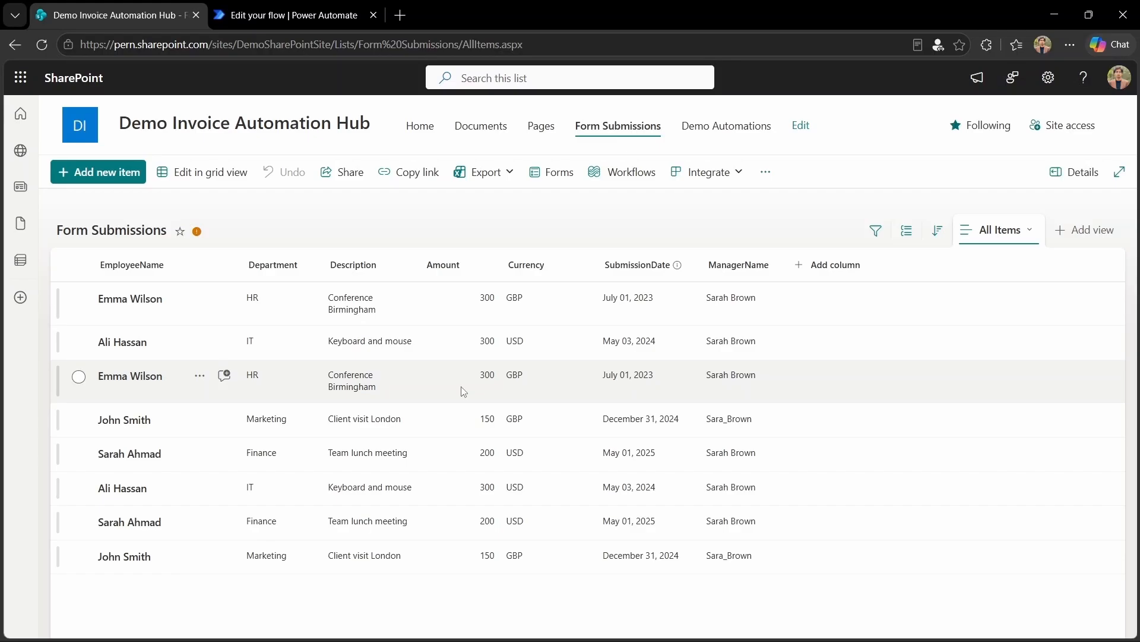
pyautogui.hotkey('ctrl', 'Tab')
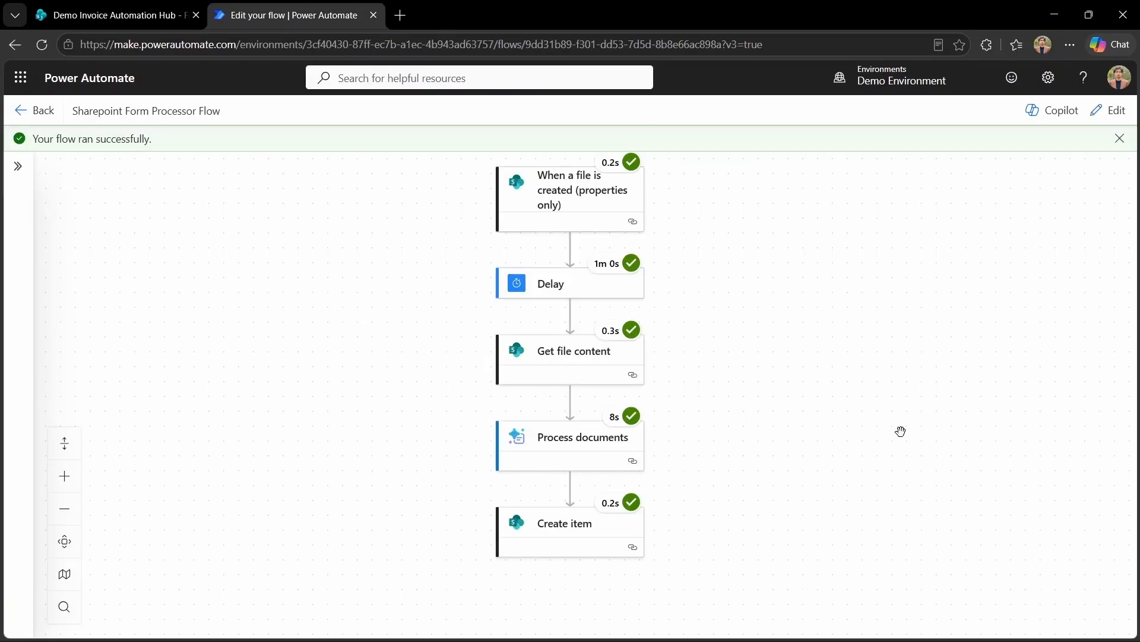